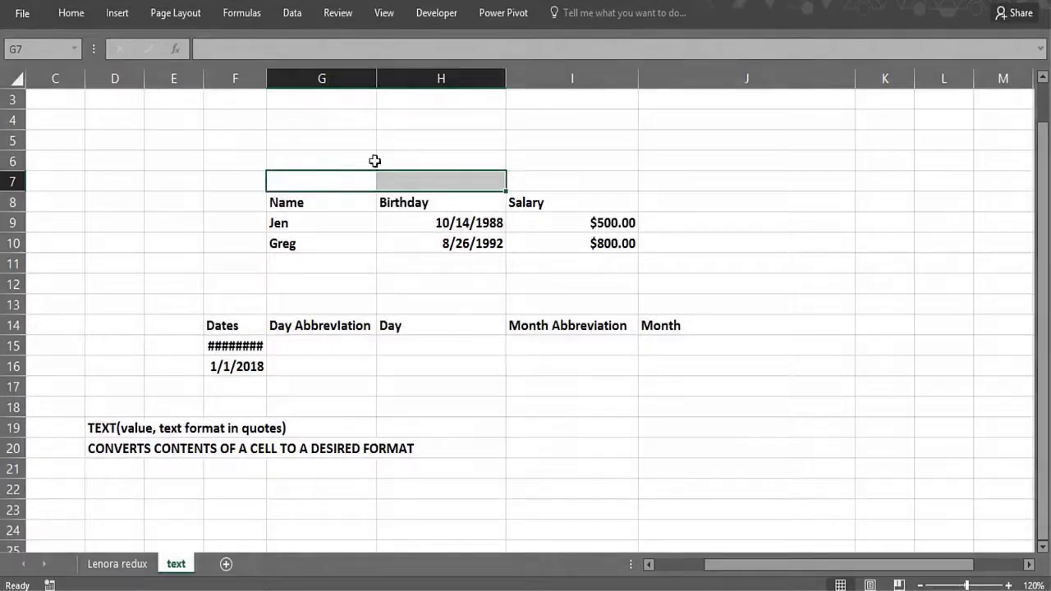
Widen column F so the dates below the Dates heading fit in their cells.
drag(267, 78, 288, 88)
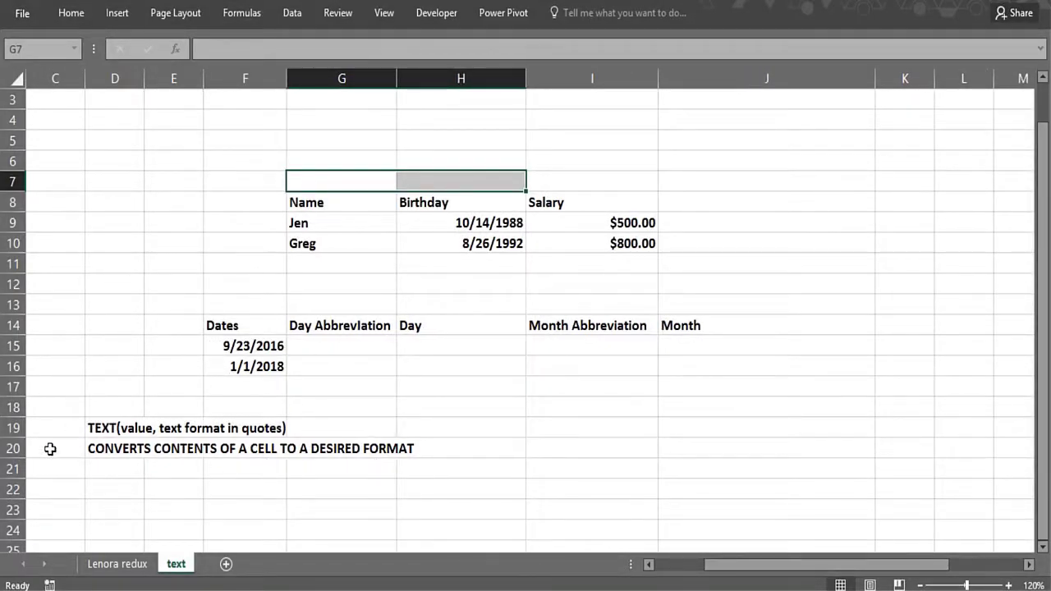
Examine the TEXT function notes in rows 19 and 20 and the name, birthday and salary entries in rows 9 and 10.
click(103, 429)
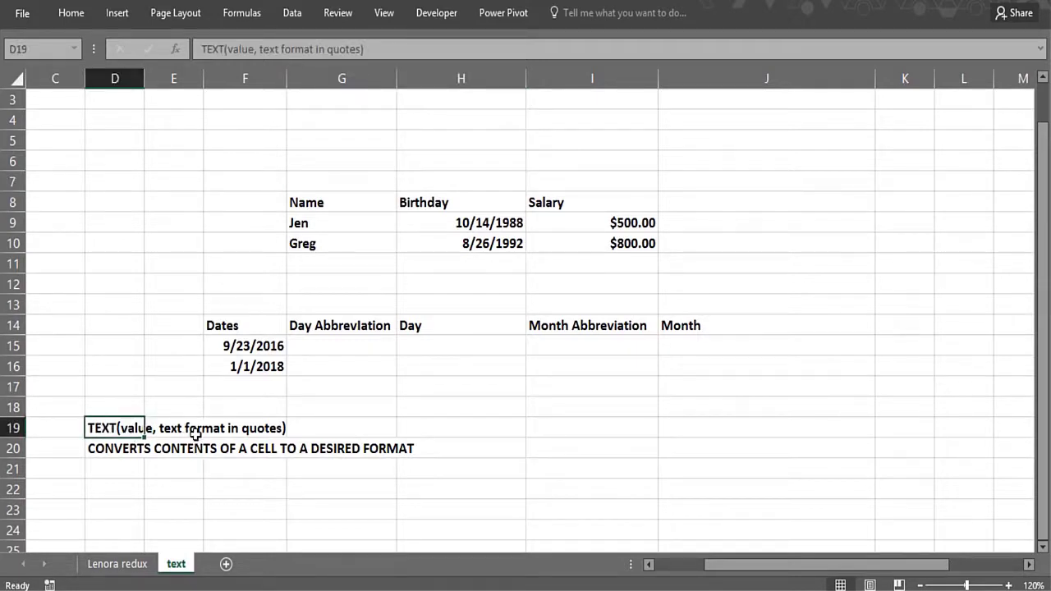
click(173, 473)
click(237, 471)
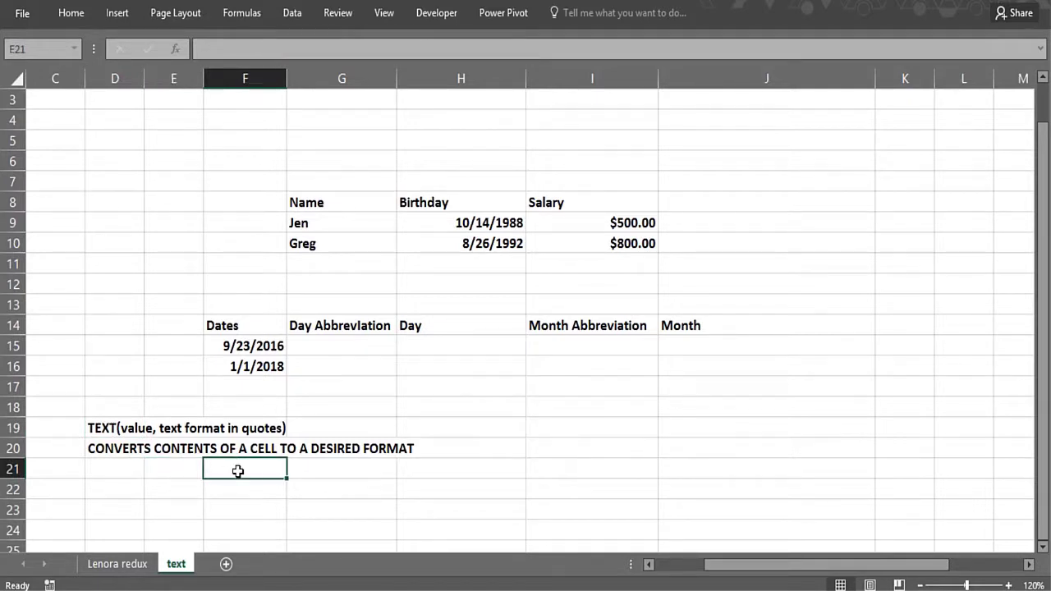
click(317, 449)
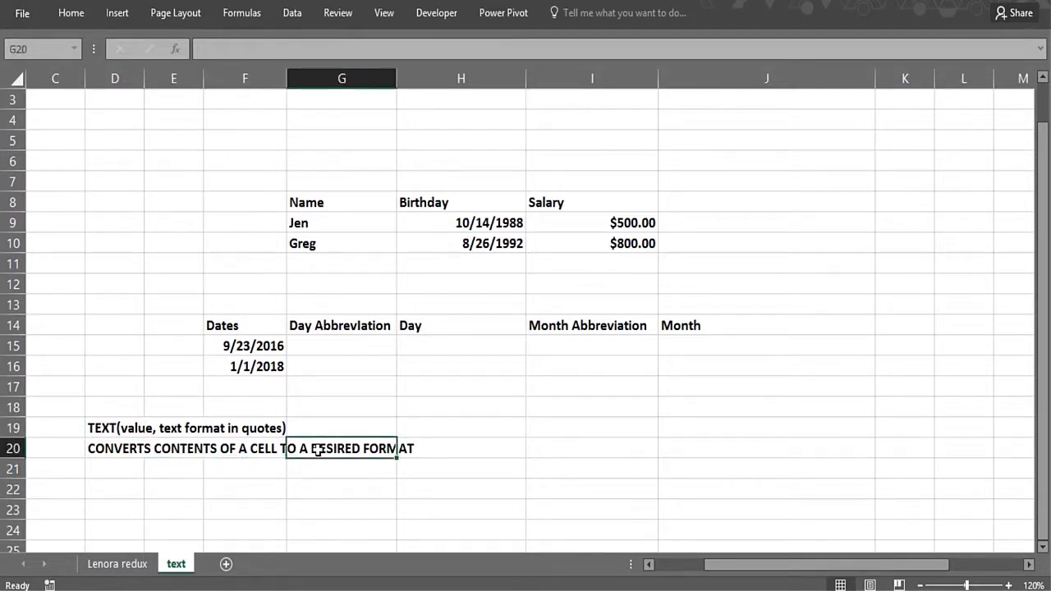
click(252, 467)
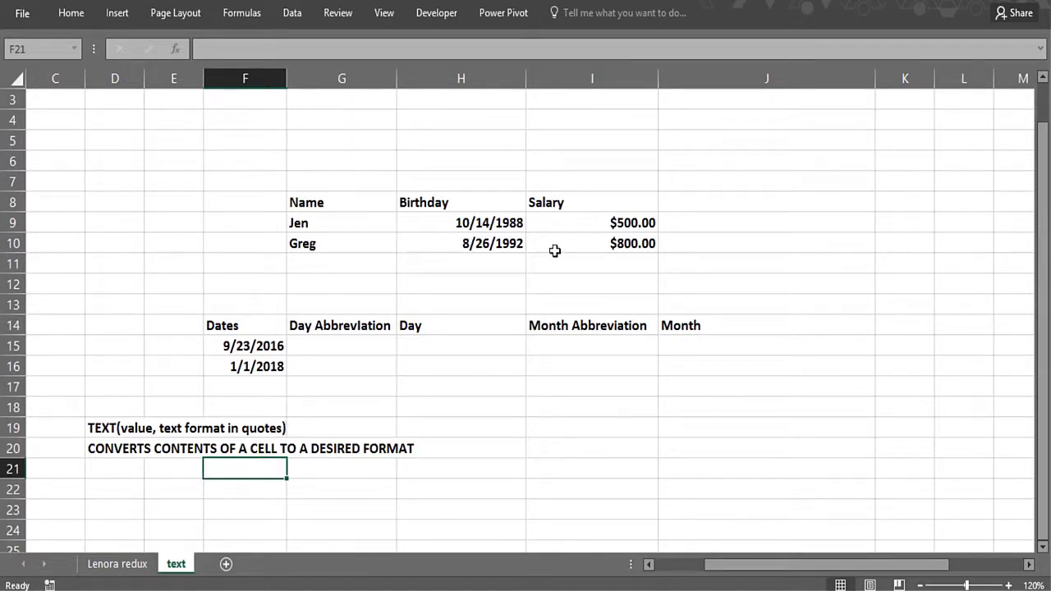
click(704, 226)
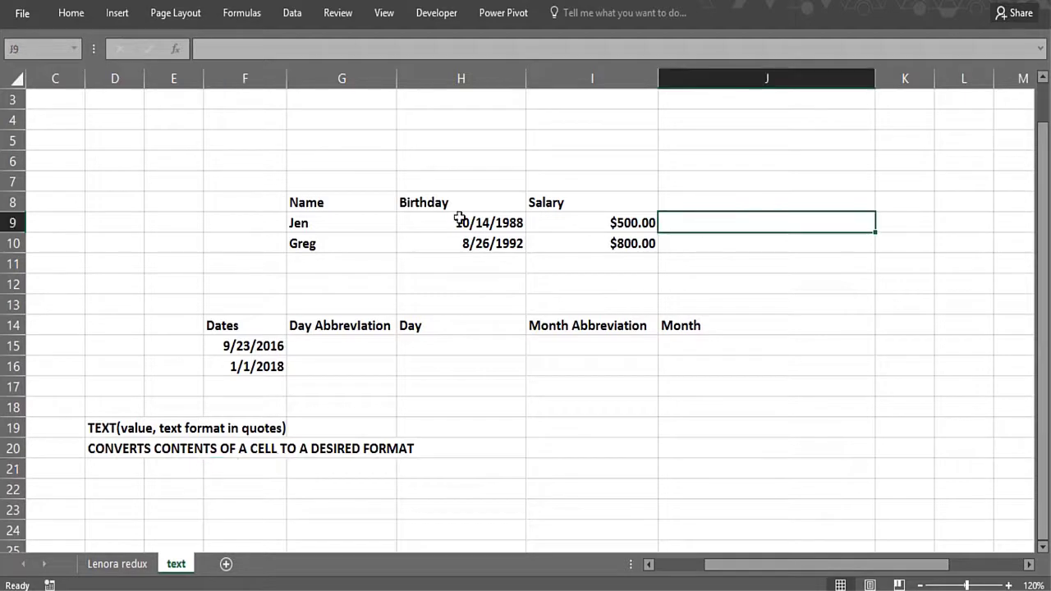
click(393, 220)
click(375, 245)
click(378, 215)
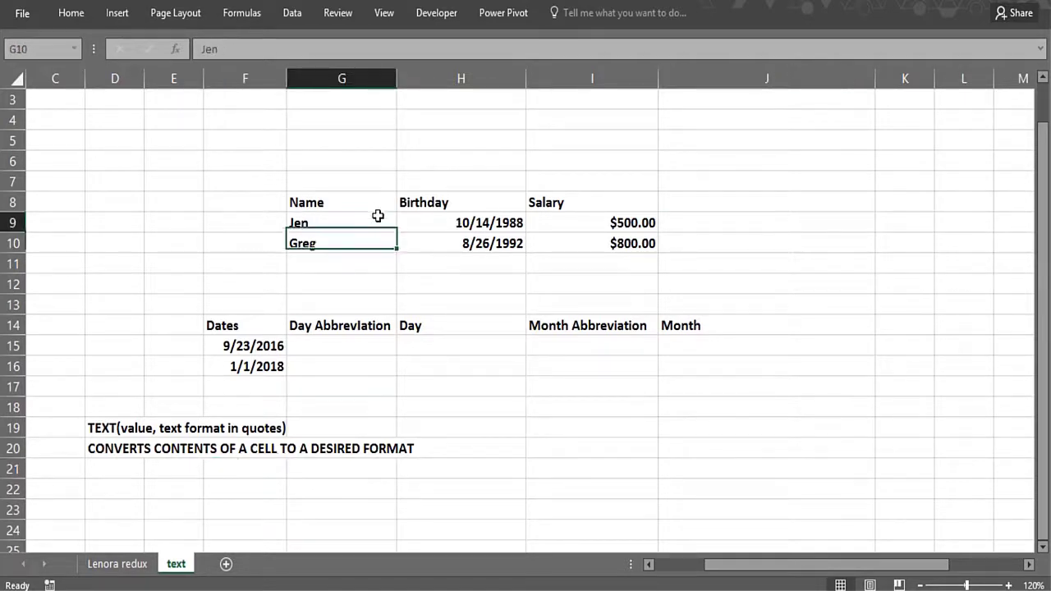
click(367, 238)
click(464, 223)
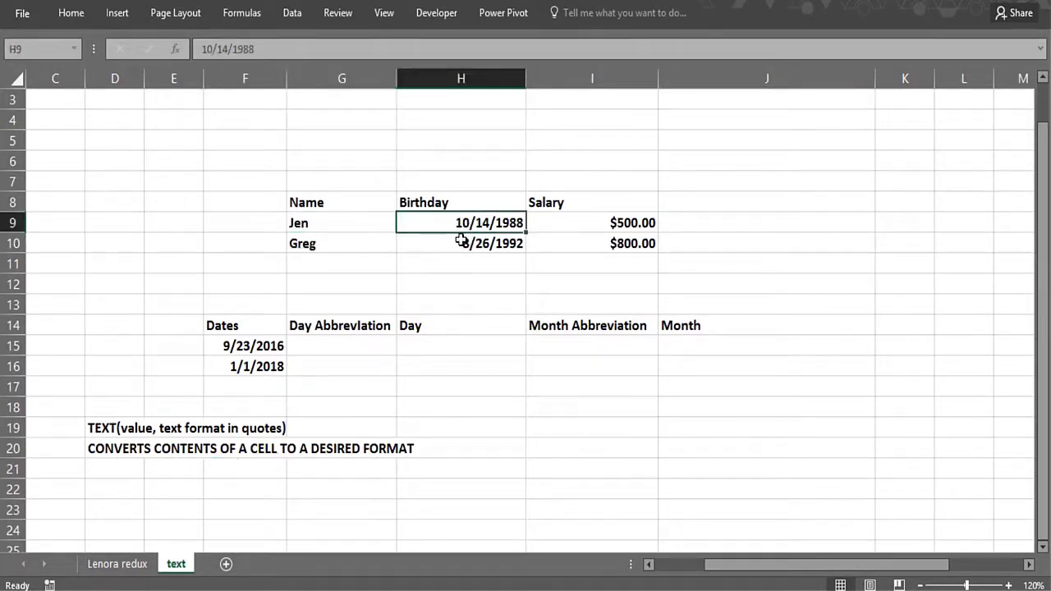
click(462, 239)
click(552, 222)
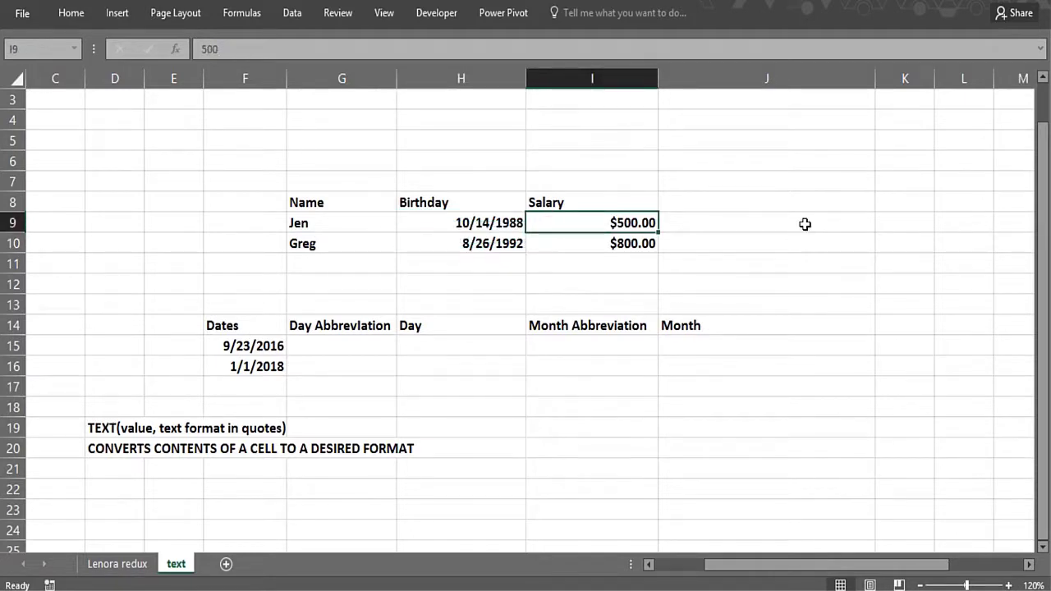
Begin a formula in J9 that joins the name in G9, the text " was born on " and the birthday in H9.
click(752, 225)
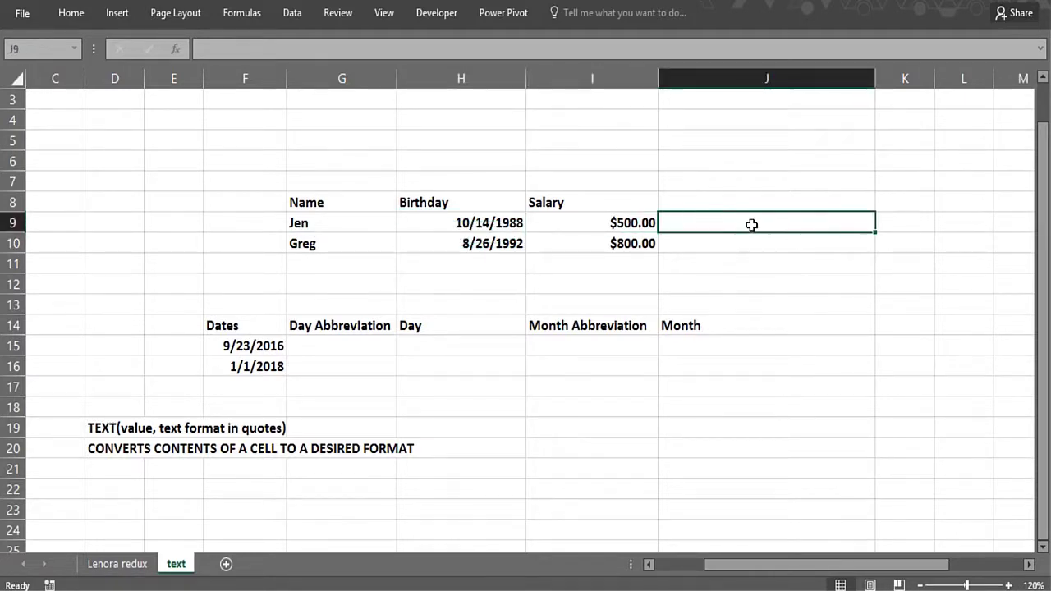
text(=)
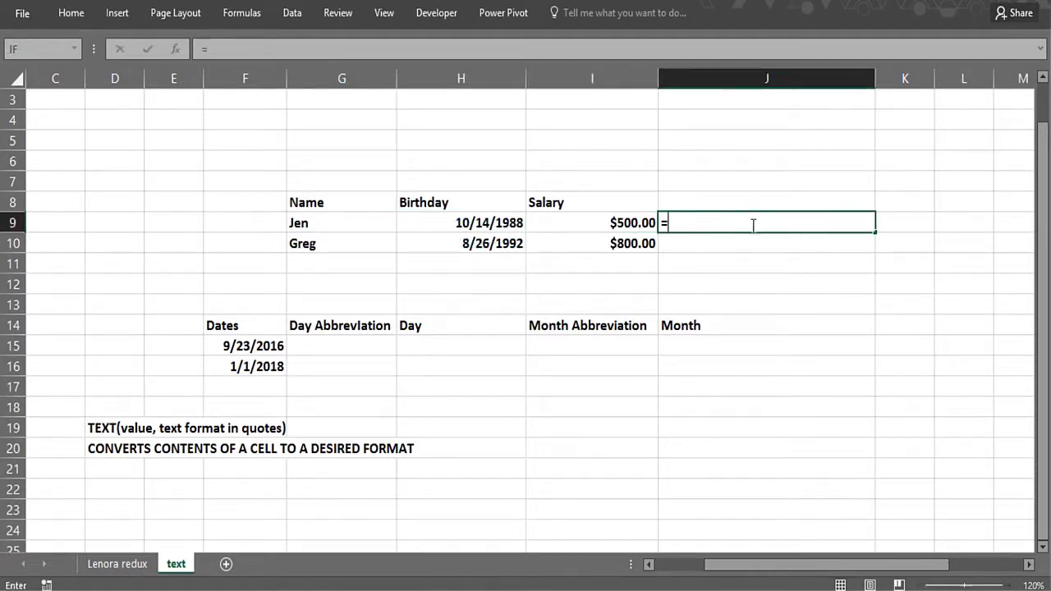
click(350, 219)
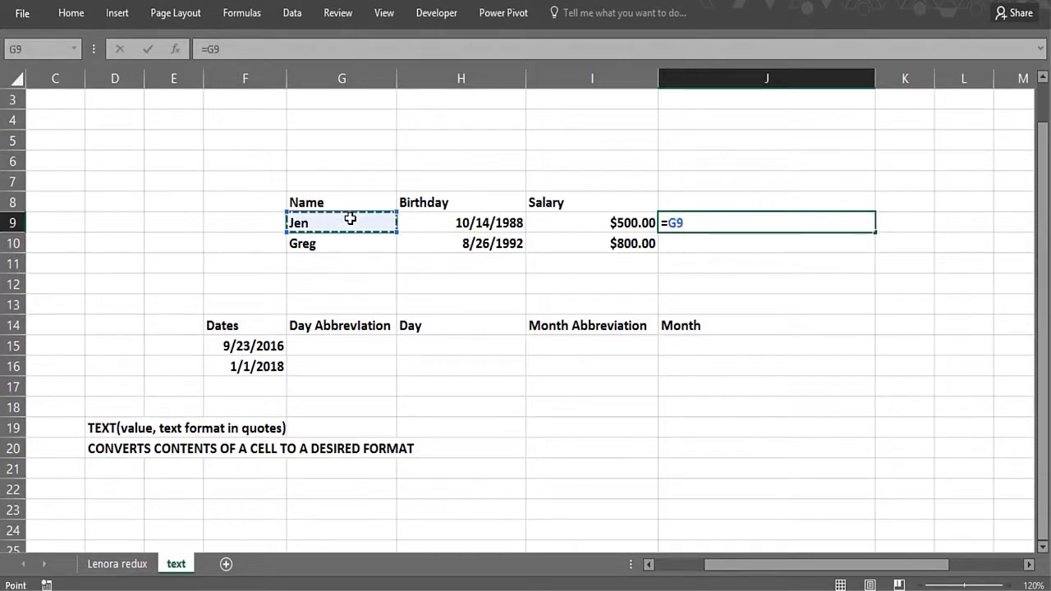
text(&)
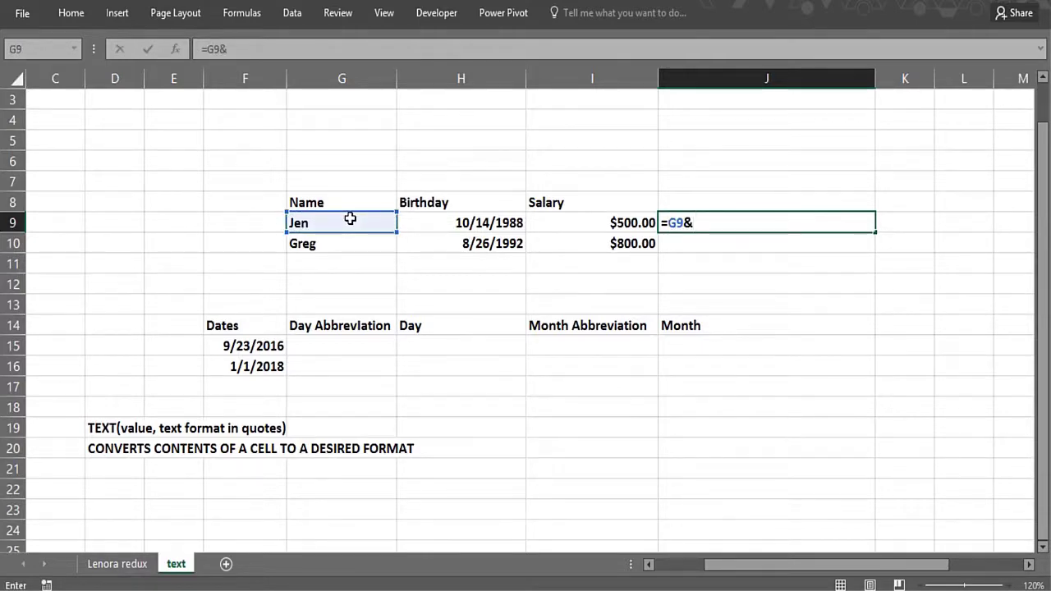
text(" was )
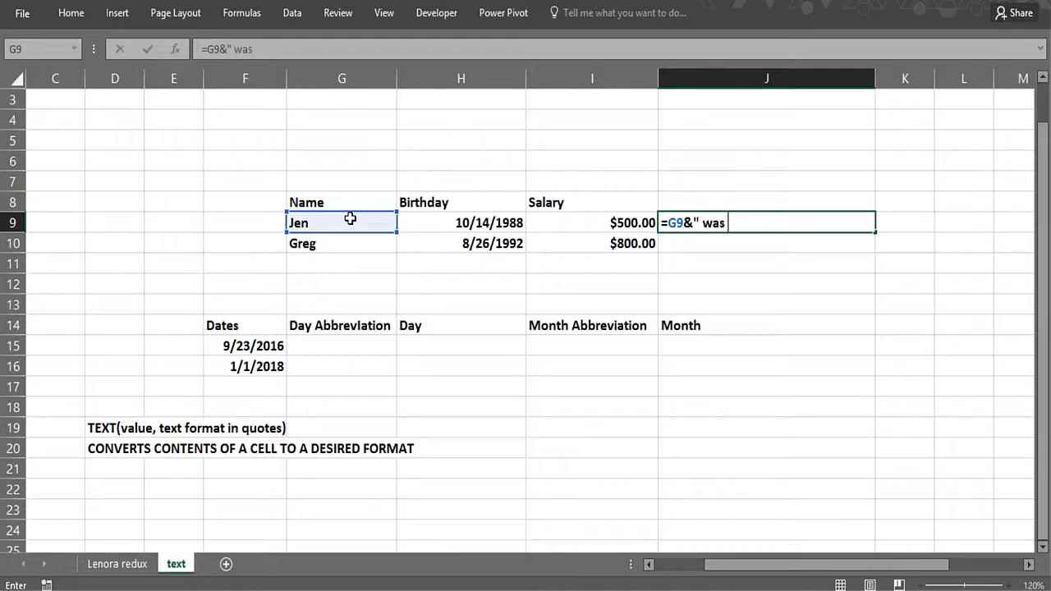
text(born on)
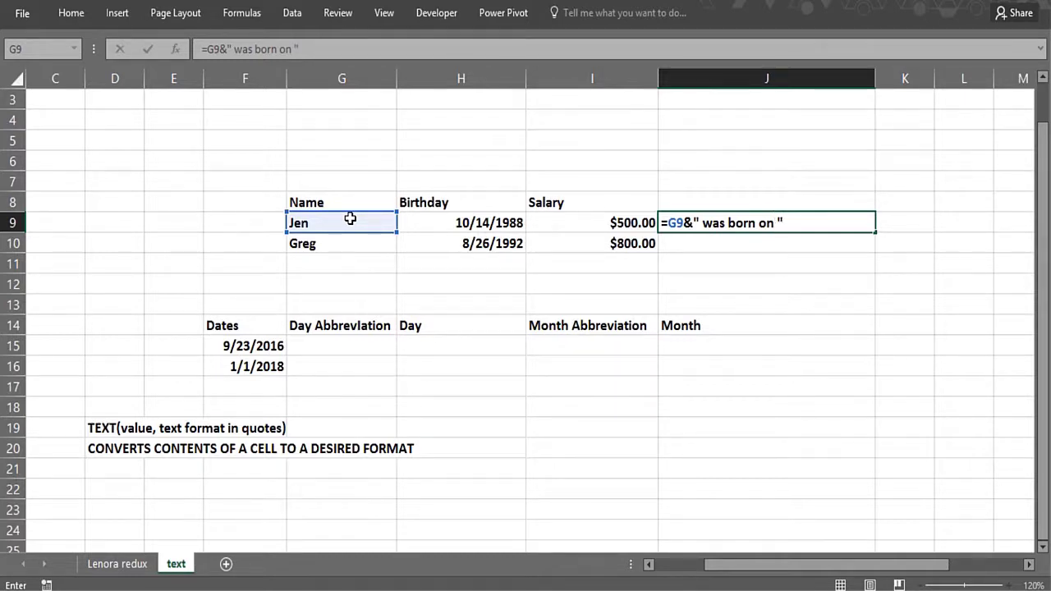
text(&)
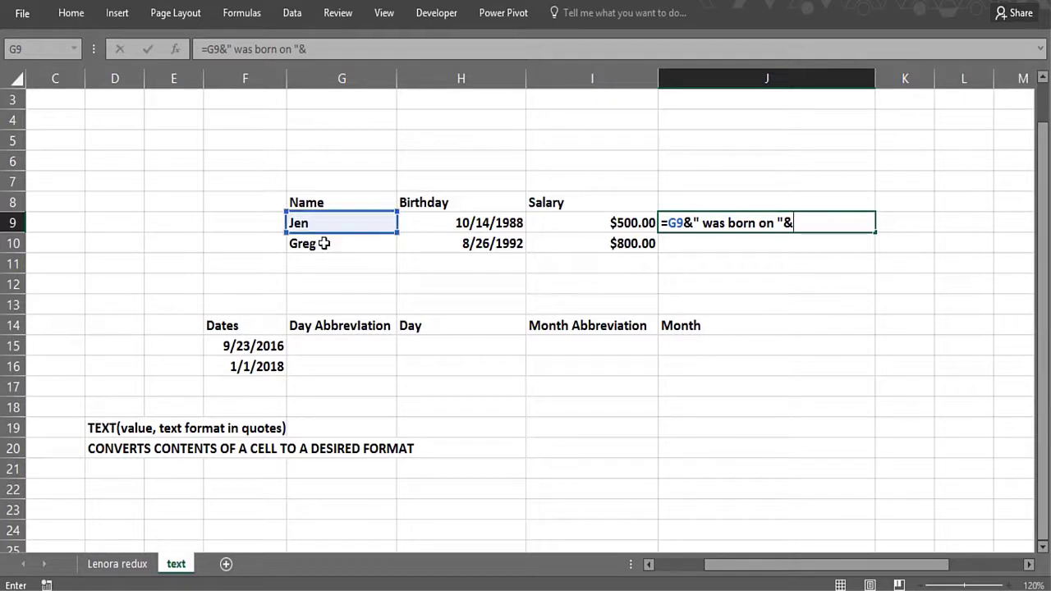
click(429, 224)
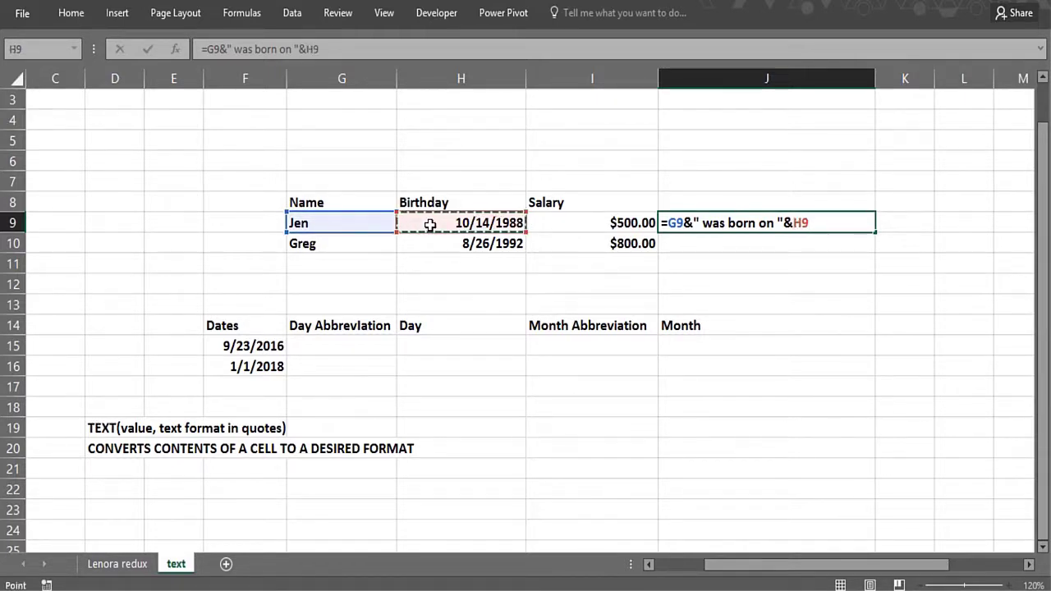
Complete the J9 formula by appending the text "and has a salary of " and the salary in I9.
text(&"and )
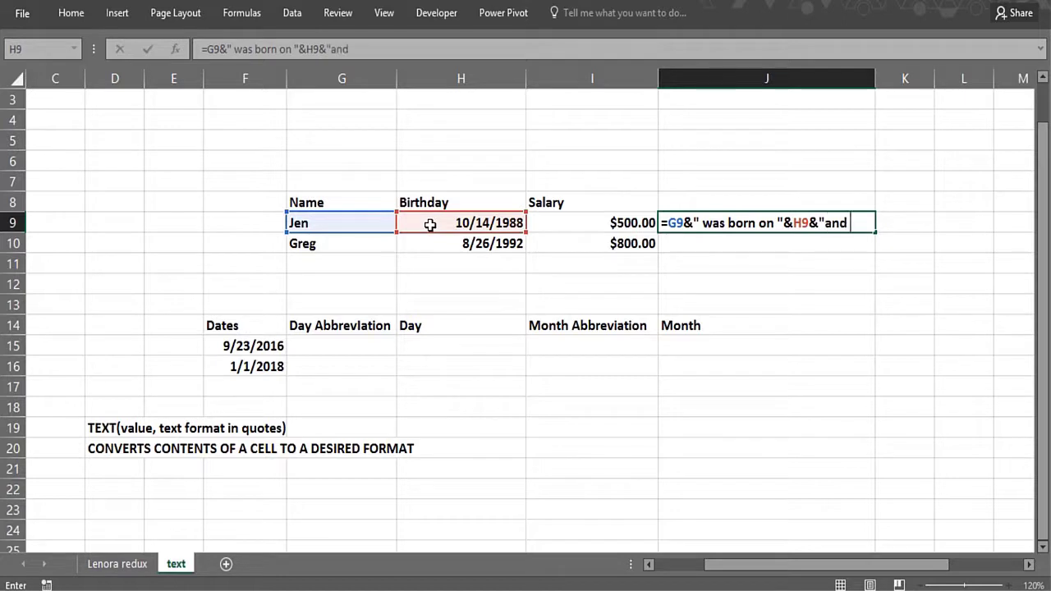
text(has a salary of)
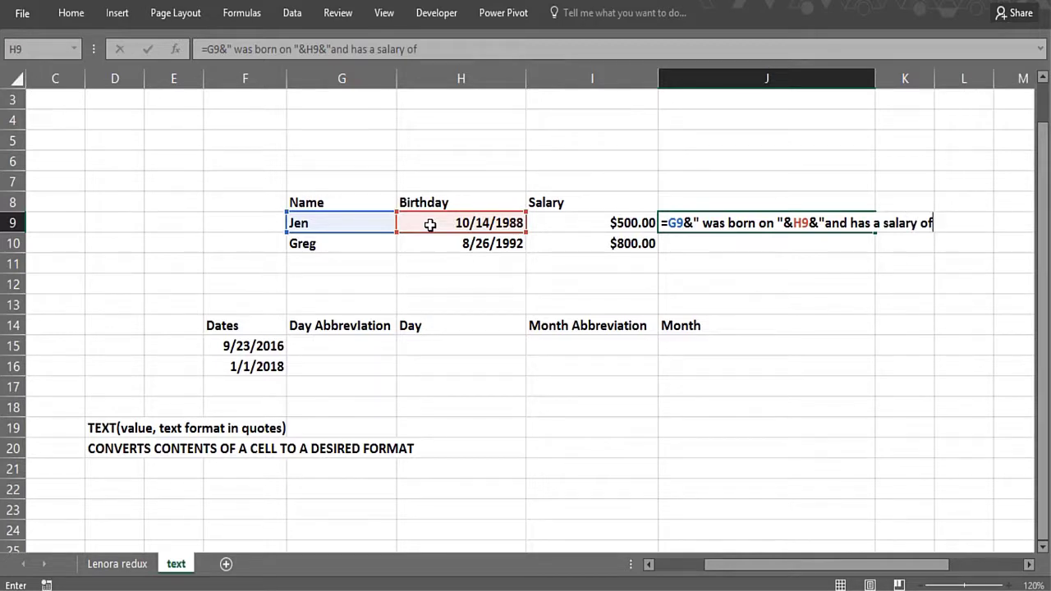
text("&)
click(552, 223)
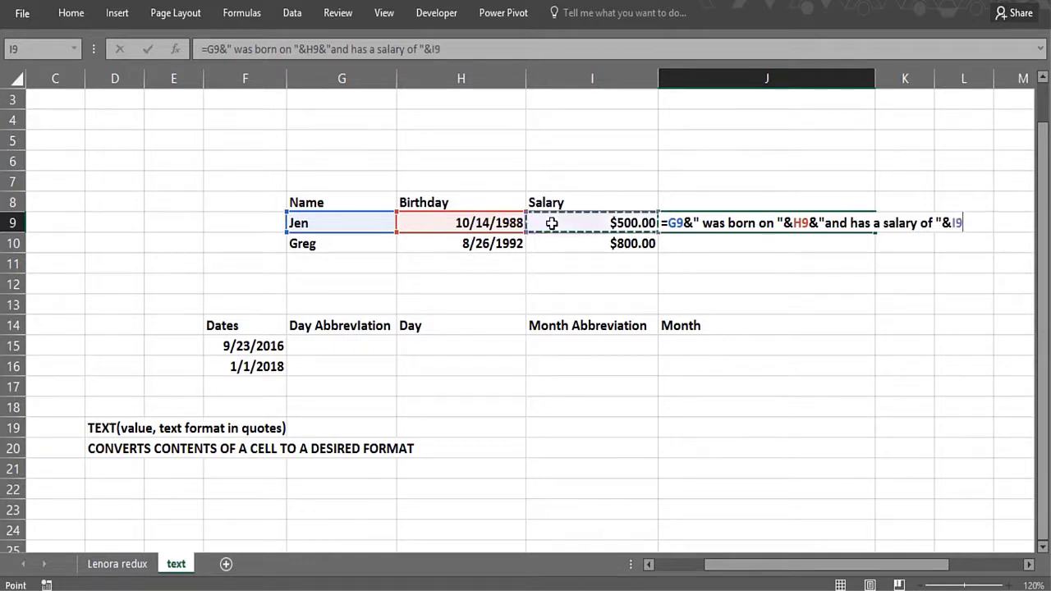
key(Return)
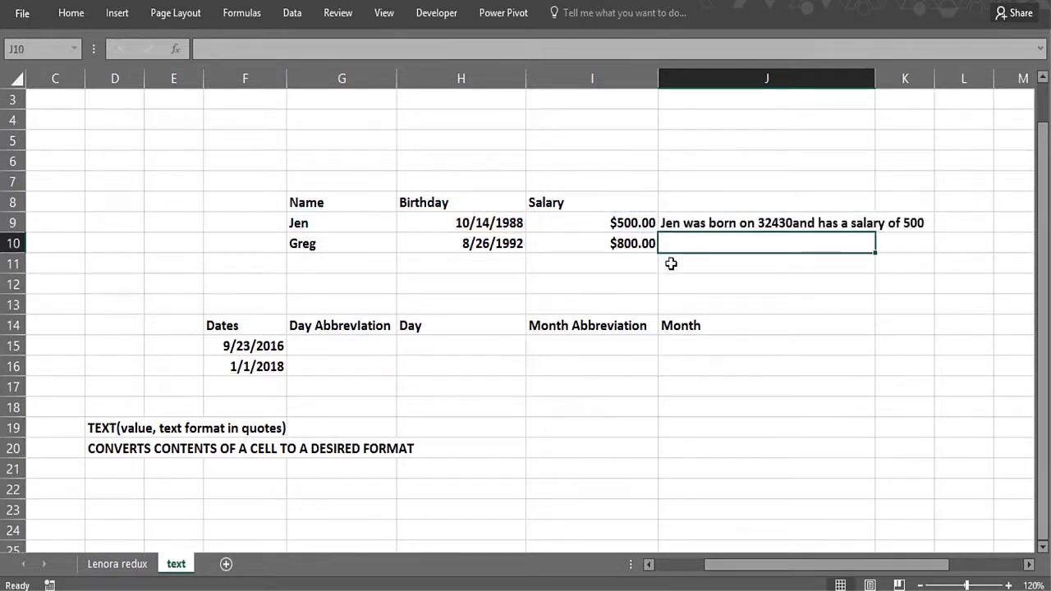
Insert a space before "and has a salary of" in the J9 formula.
click(721, 224)
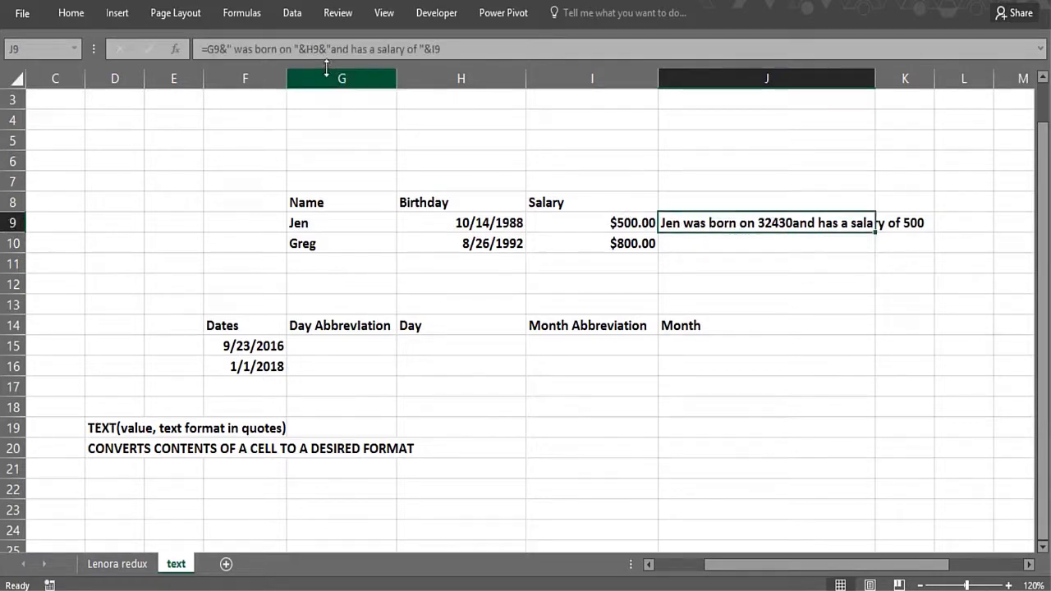
click(331, 49)
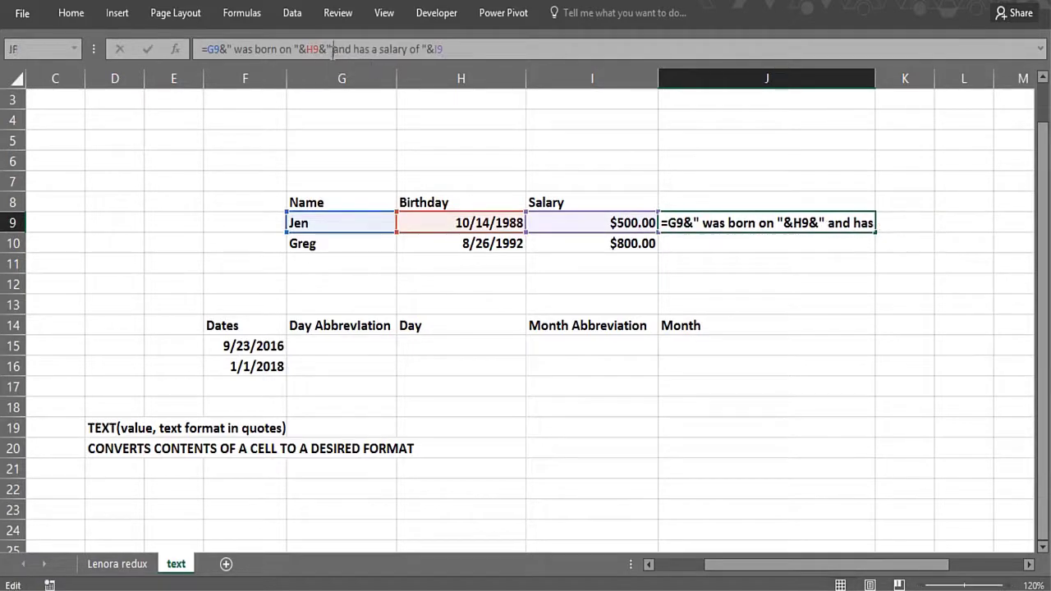
key(Return)
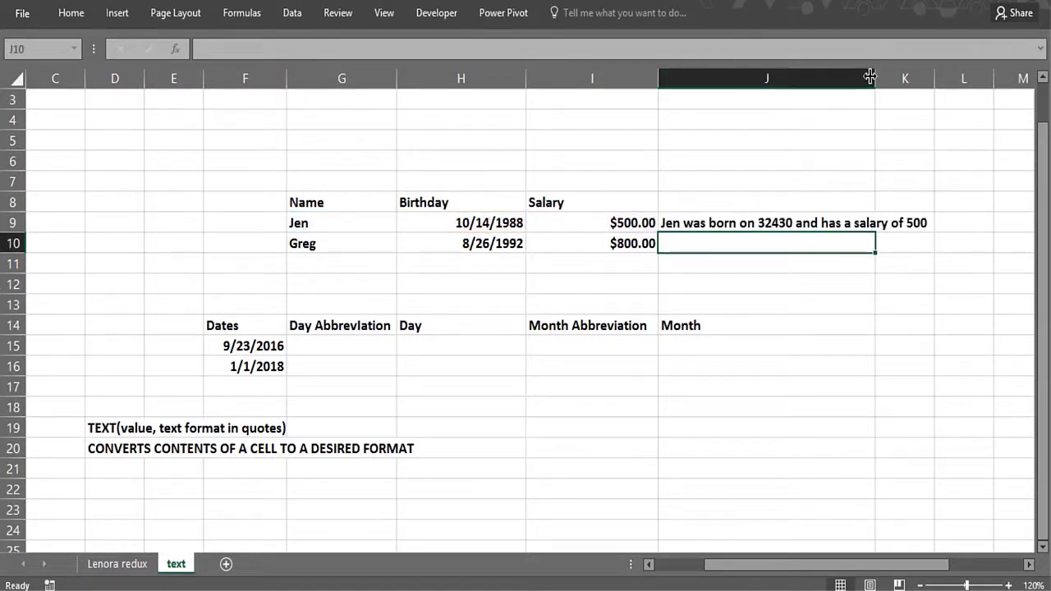
Widen column J to fit the sentence and fill the J9 formula down to J10.
drag(873, 75, 936, 124)
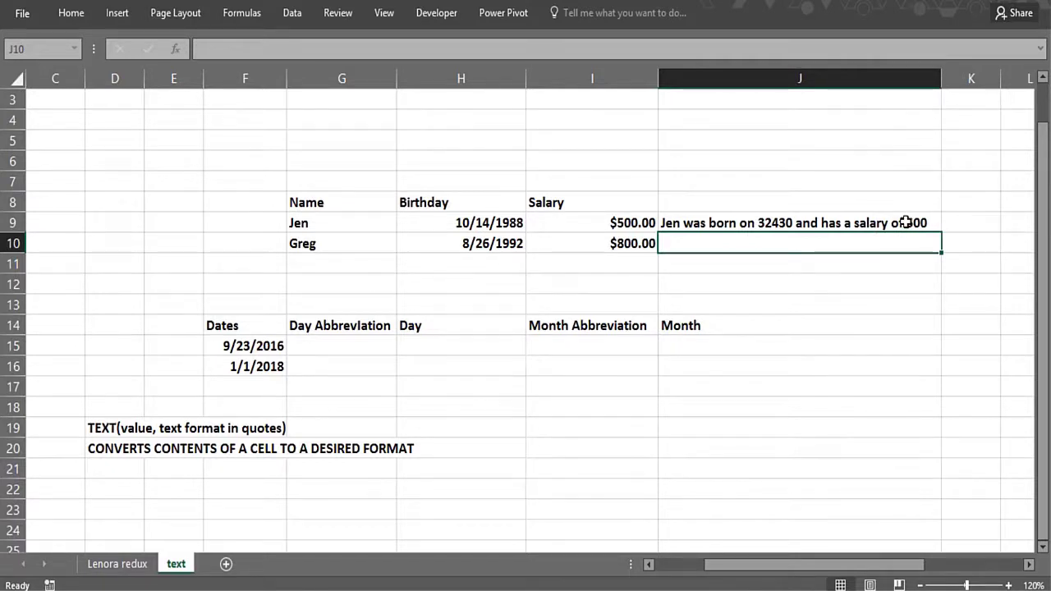
click(905, 223)
drag(940, 233, 862, 257)
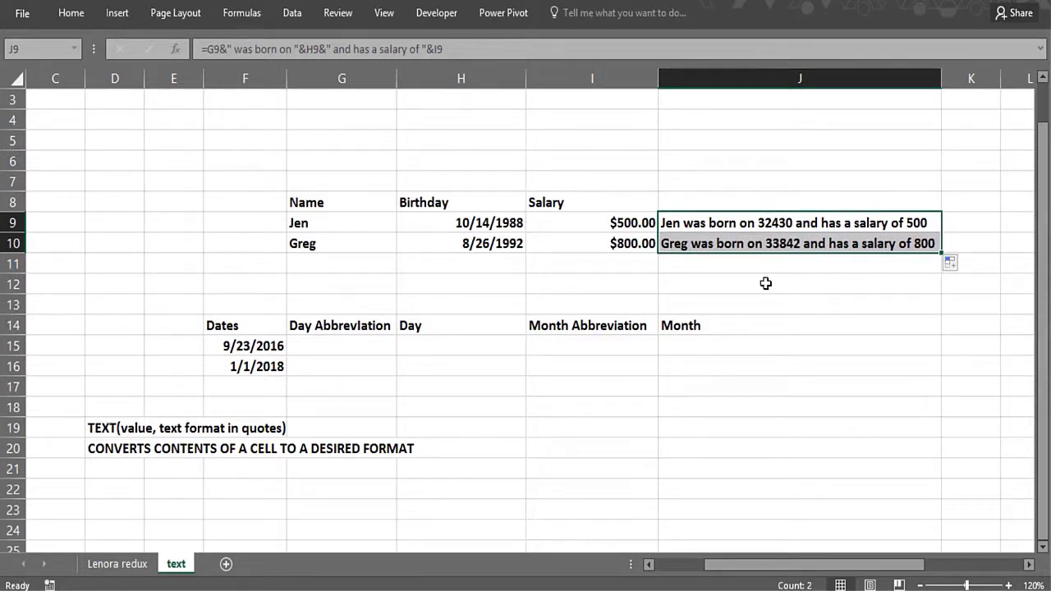
Check the J9 formula and look up the custom number format code of the birthday in H9 without changing it.
click(730, 226)
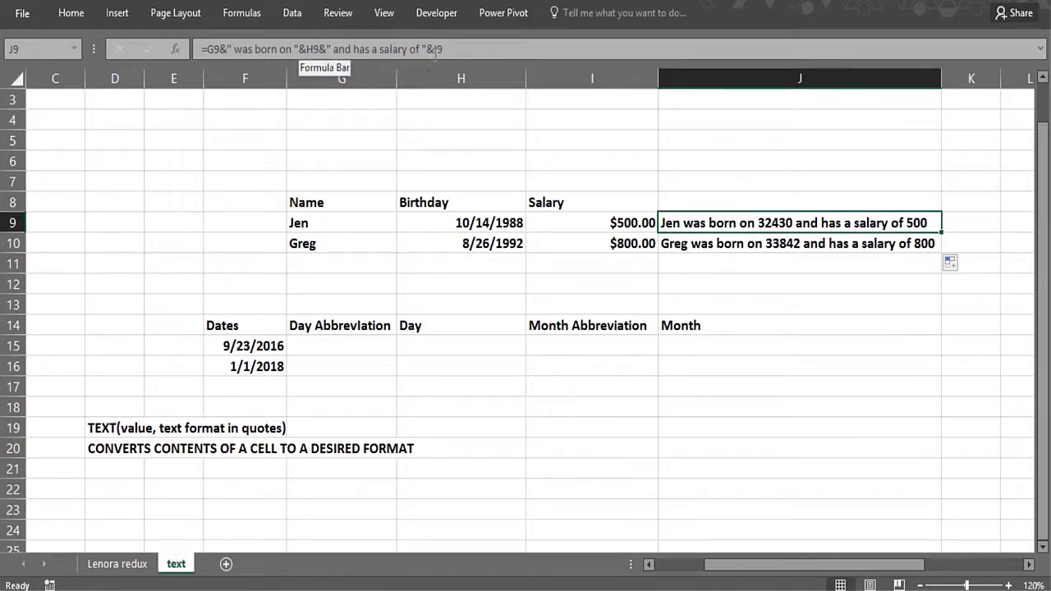
click(431, 224)
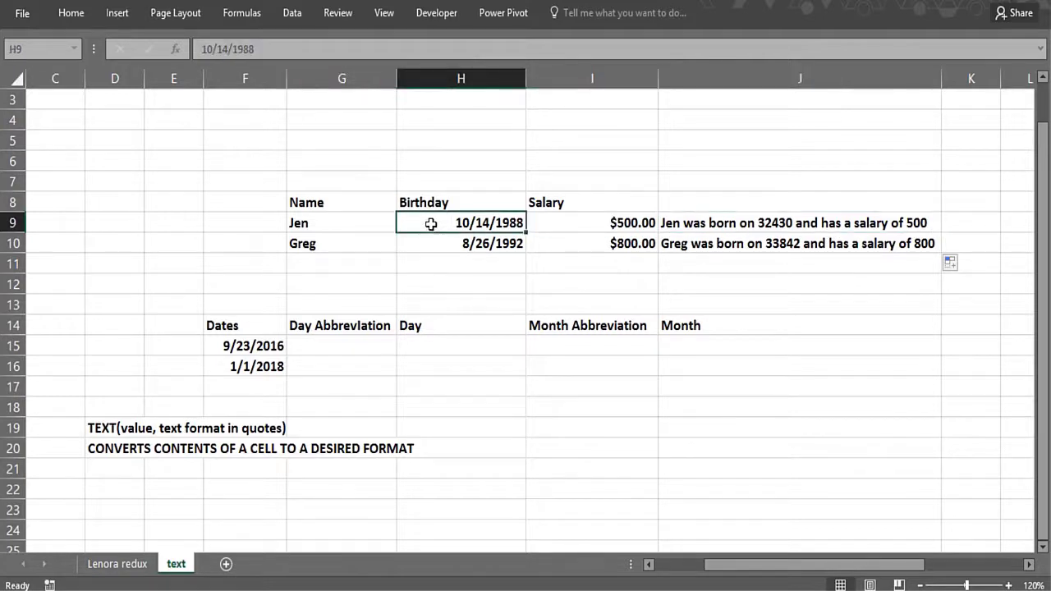
right_click(430, 224)
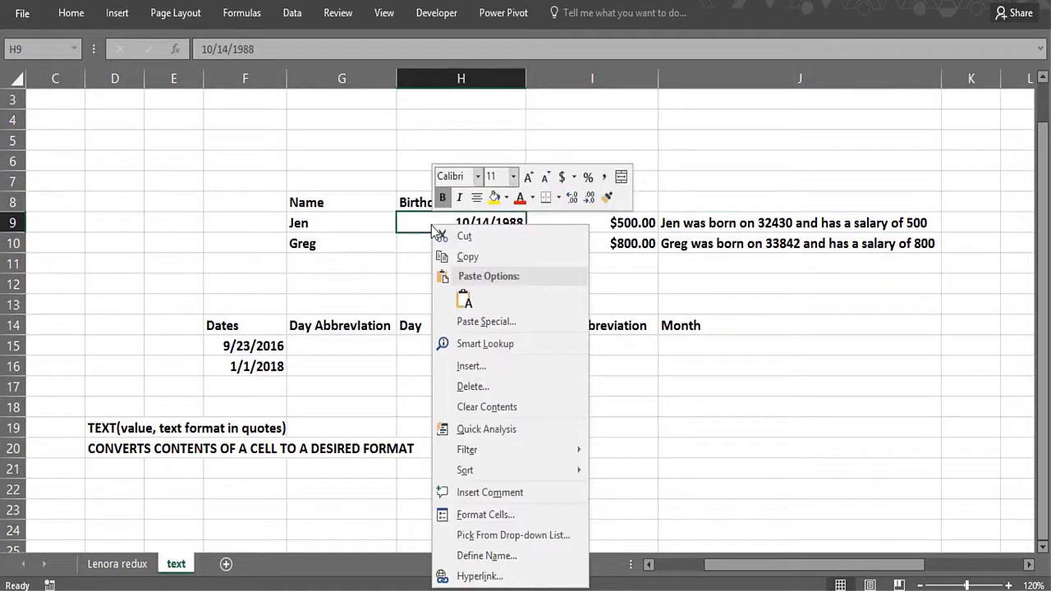
click(473, 511)
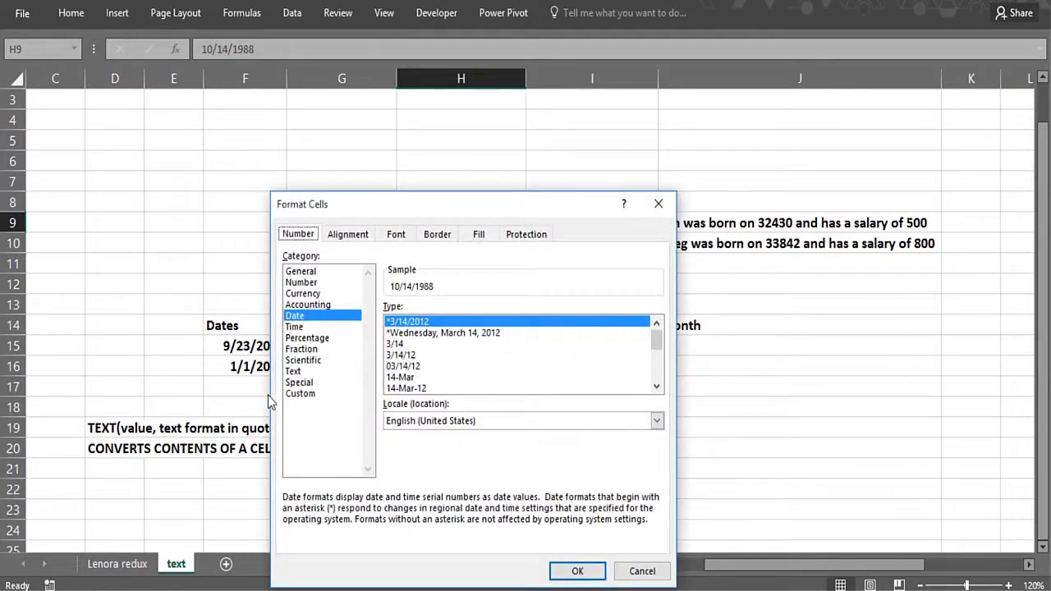
click(311, 396)
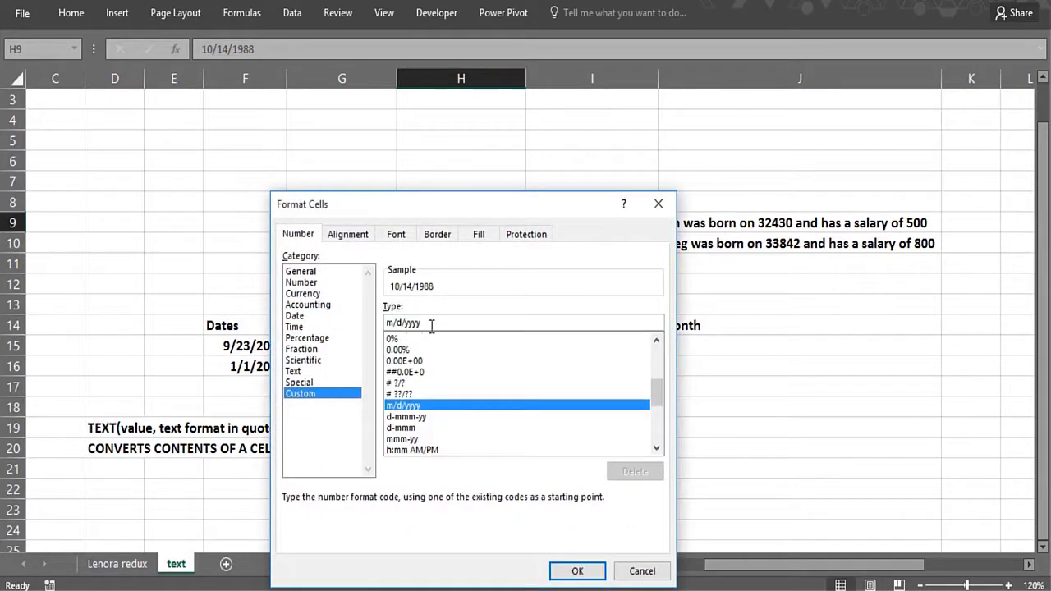
drag(431, 325, 397, 323)
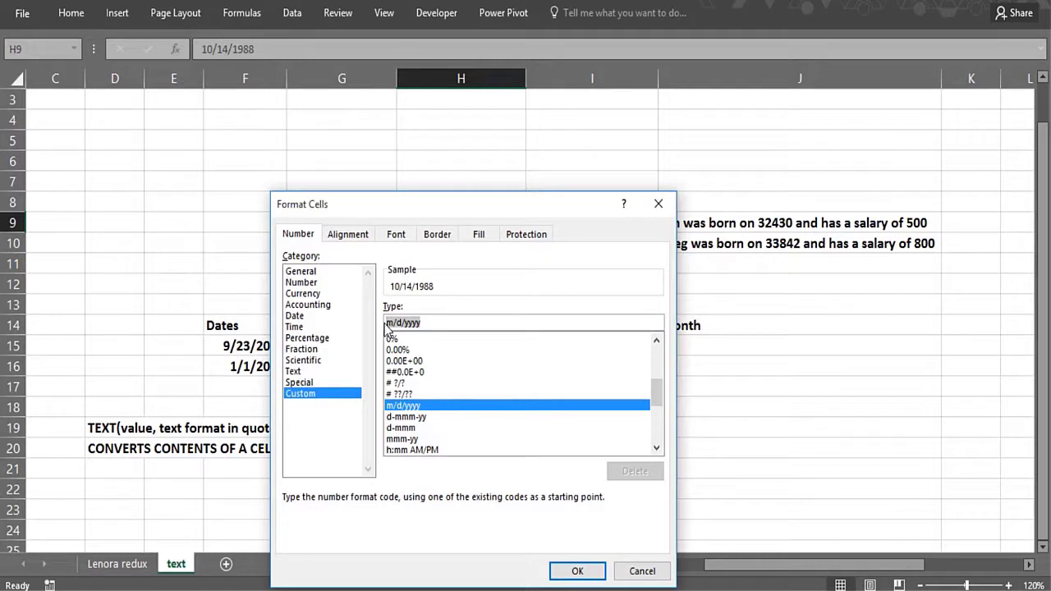
click(658, 205)
Wrap the H9 reference in the J9 formula in a TEXT function with the format "m/d/yyyy".
click(674, 223)
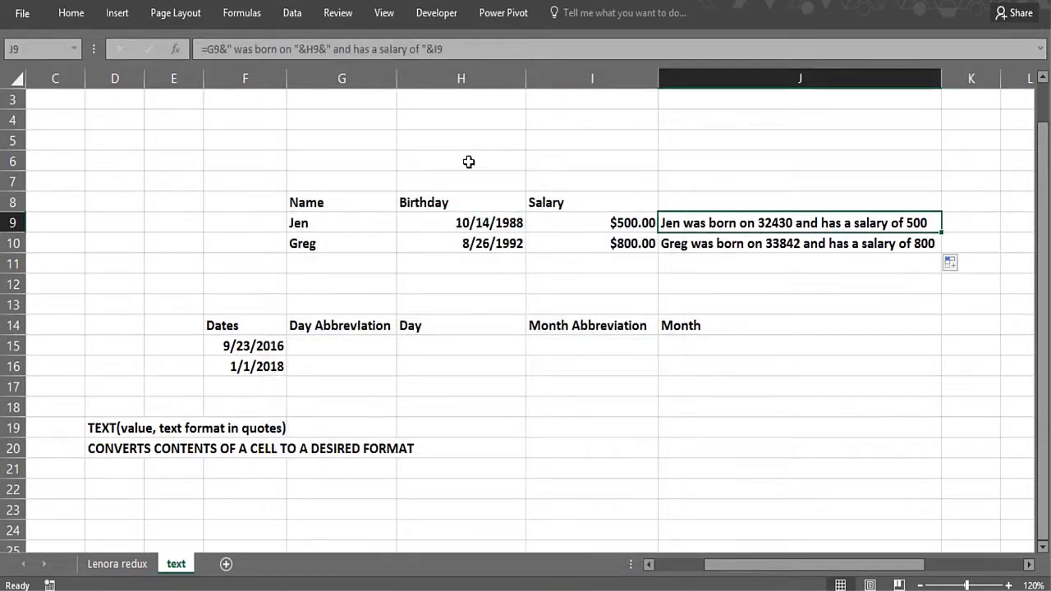
click(309, 49)
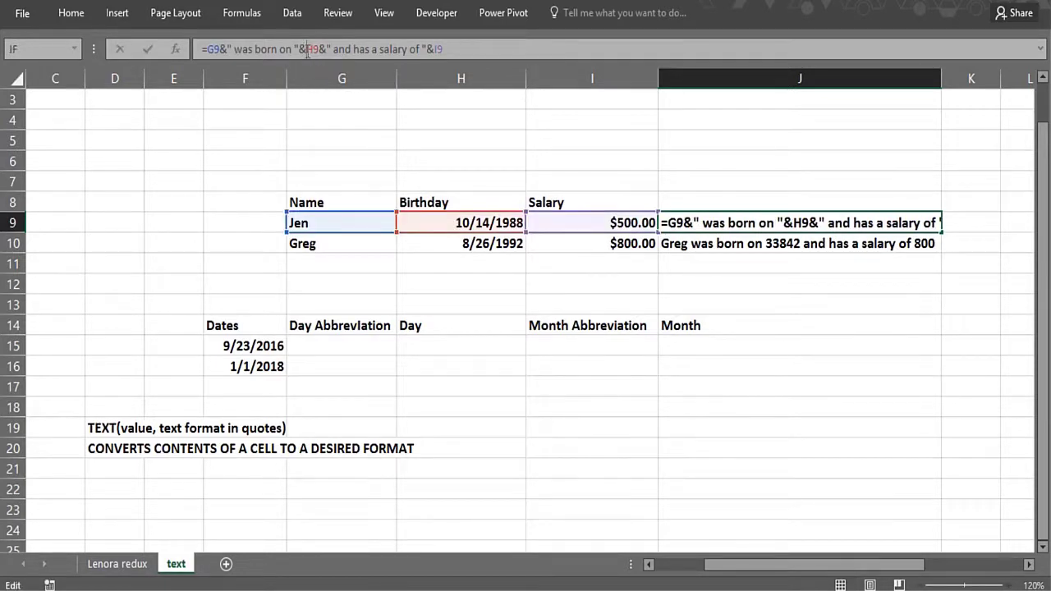
text(texx)
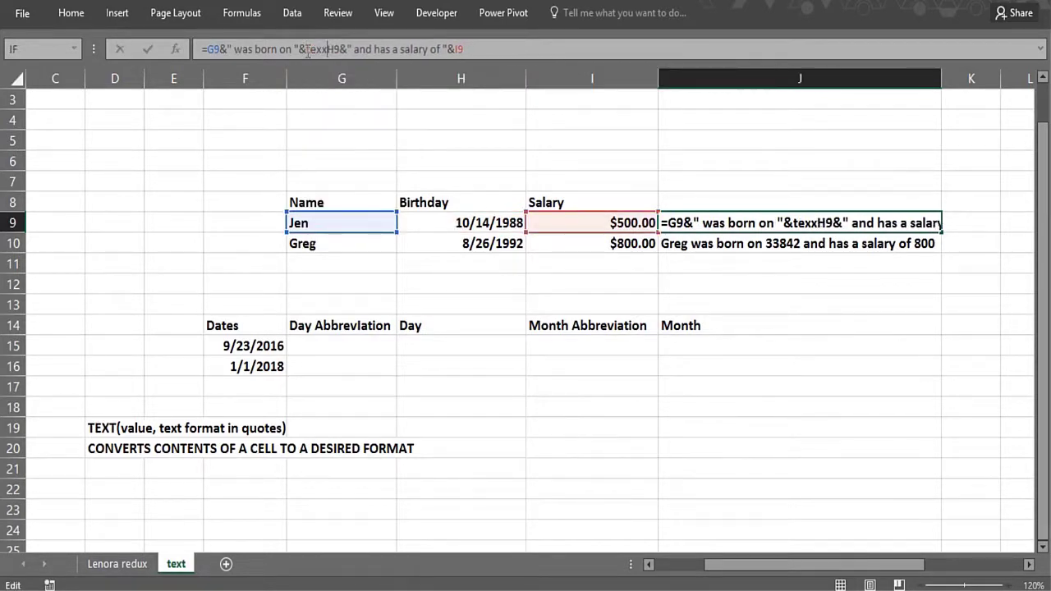
key(BackSpace)
text(T)
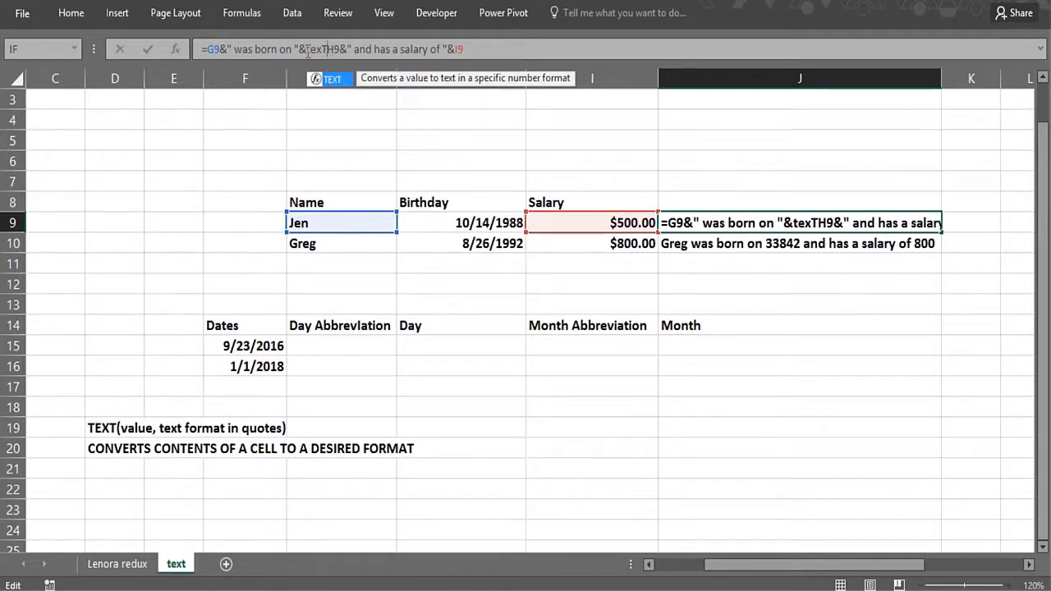
text((H9)
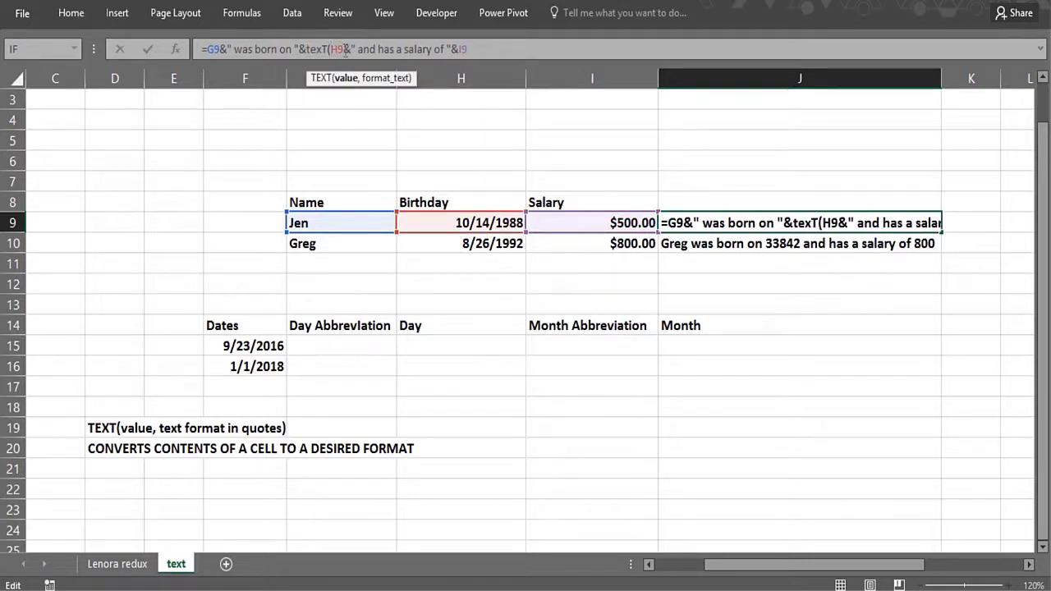
text(,")
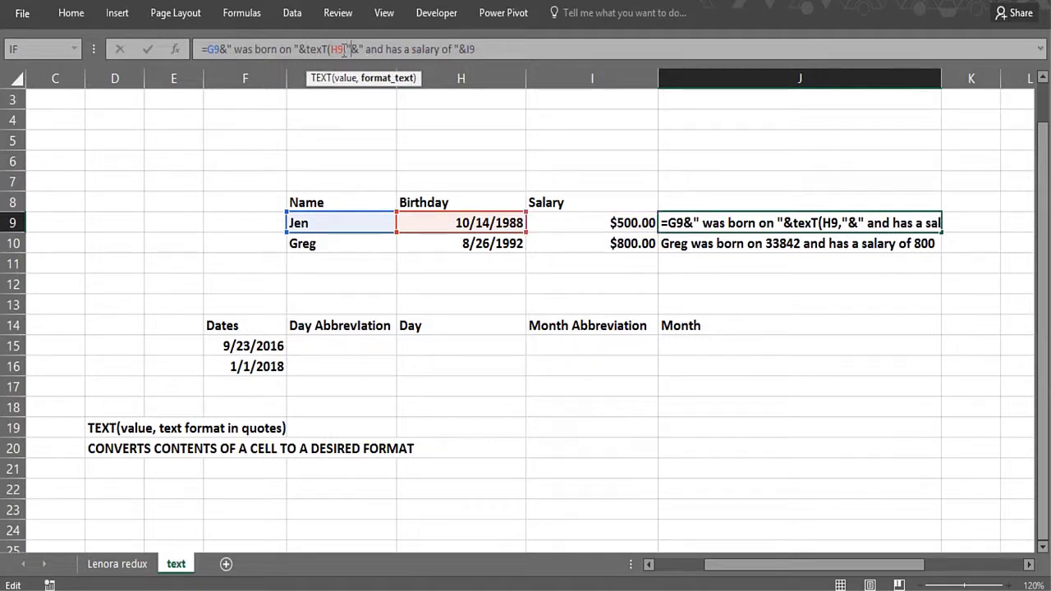
text(m/d/yyyy)
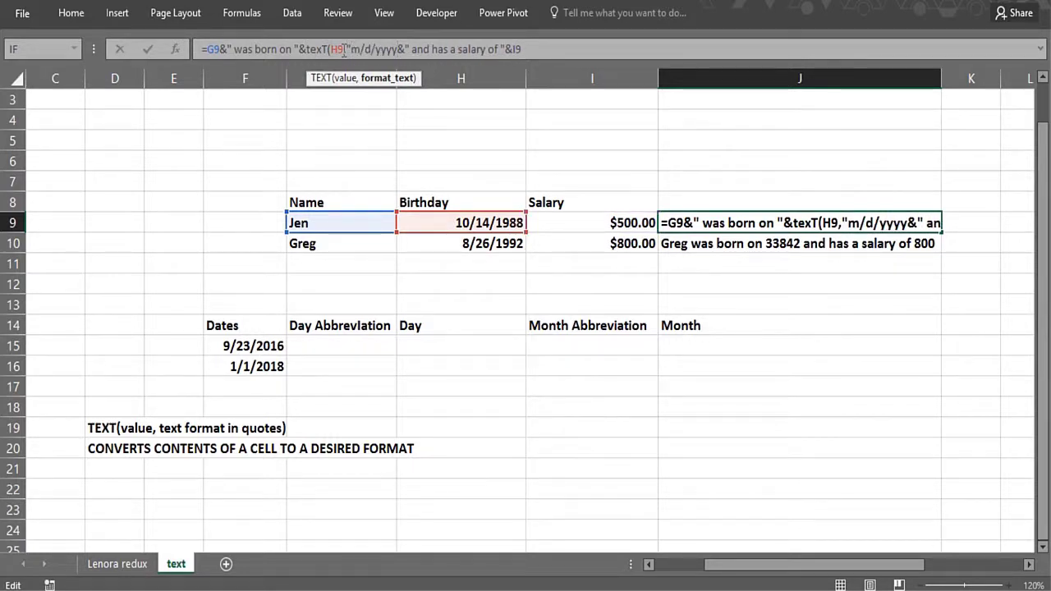
text("))
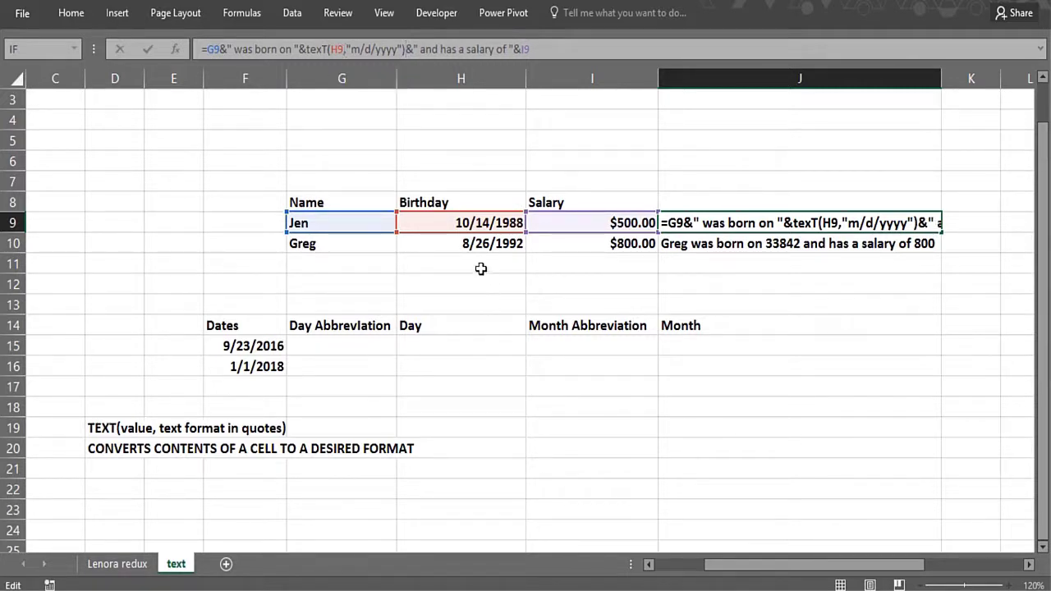
key(Return)
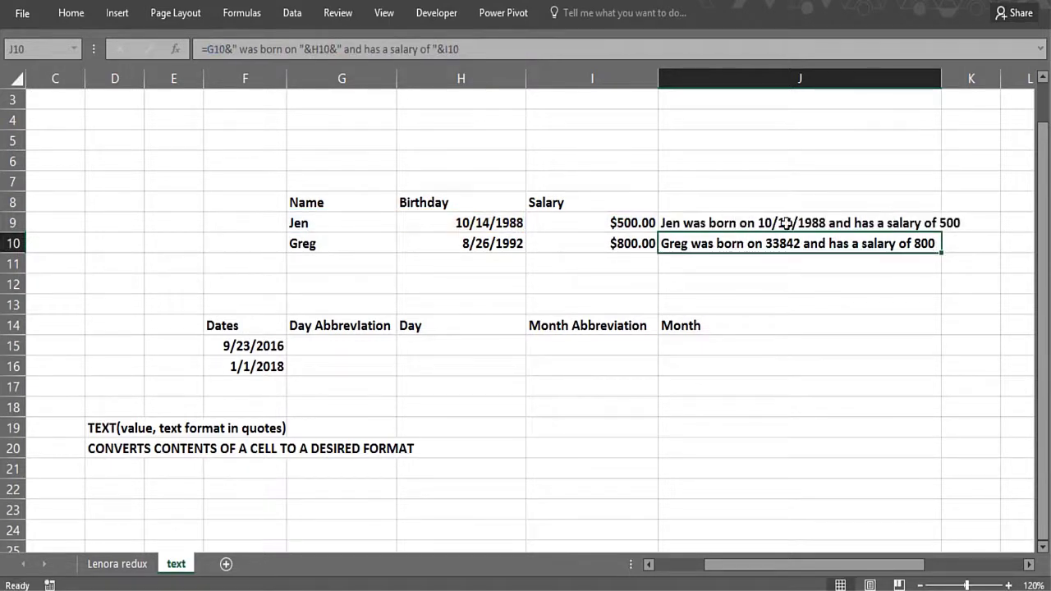
Look up the custom number format code of the salary in I9 without changing it.
click(889, 222)
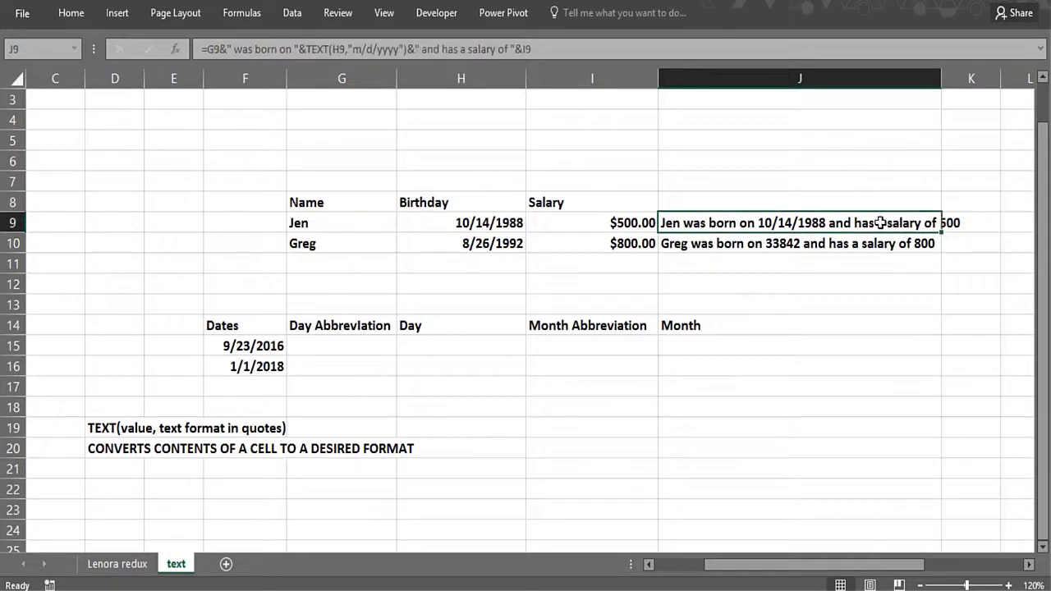
click(588, 225)
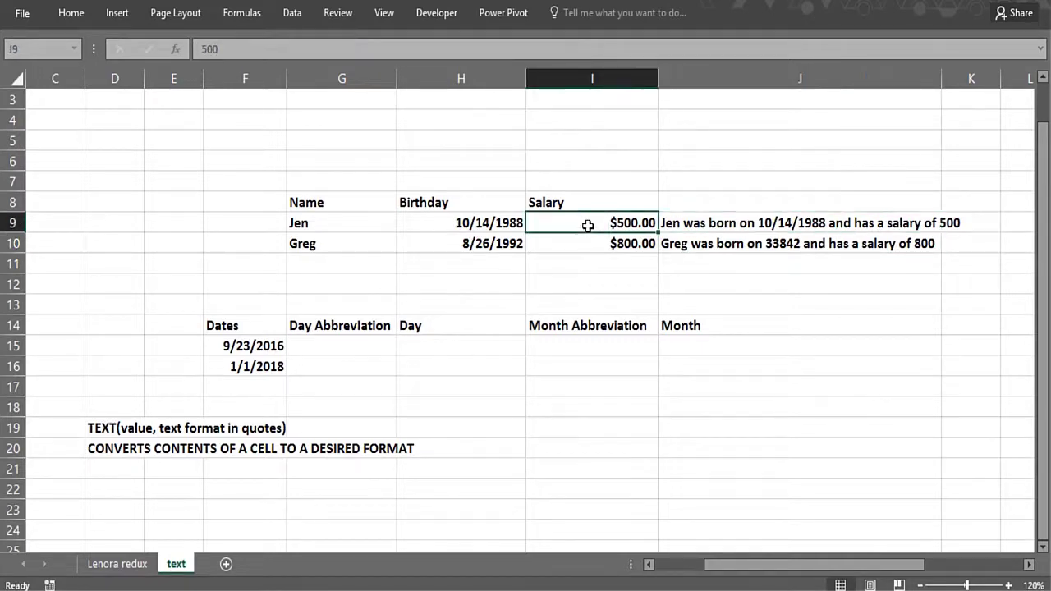
right_click(585, 225)
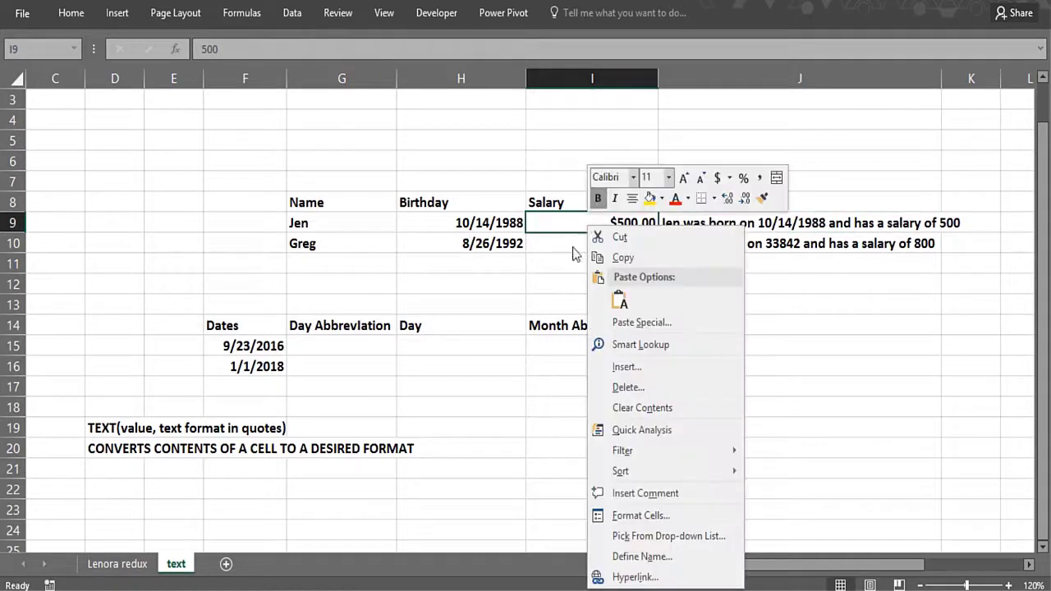
click(608, 514)
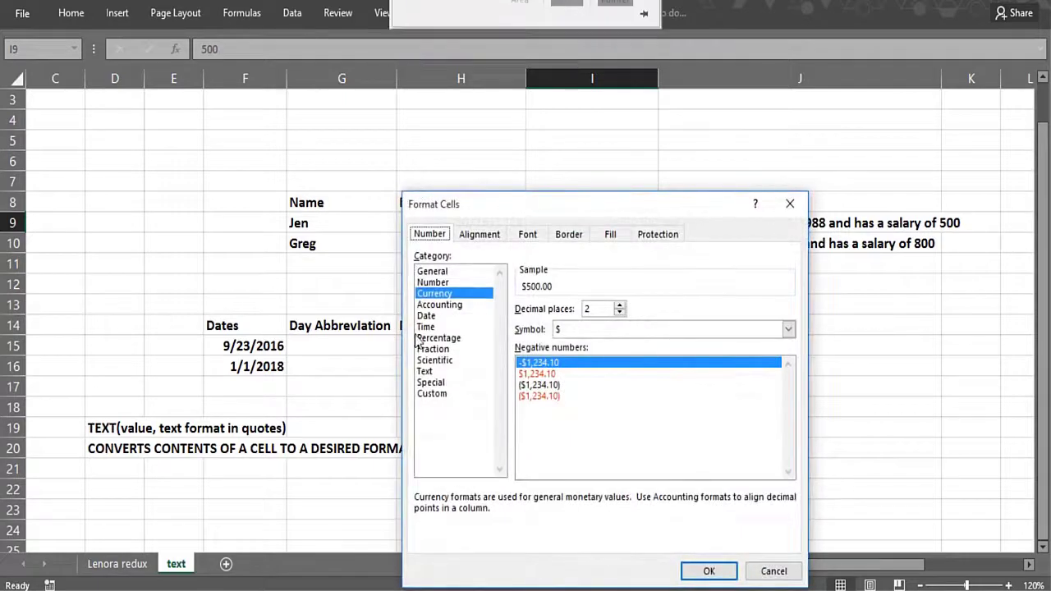
click(433, 394)
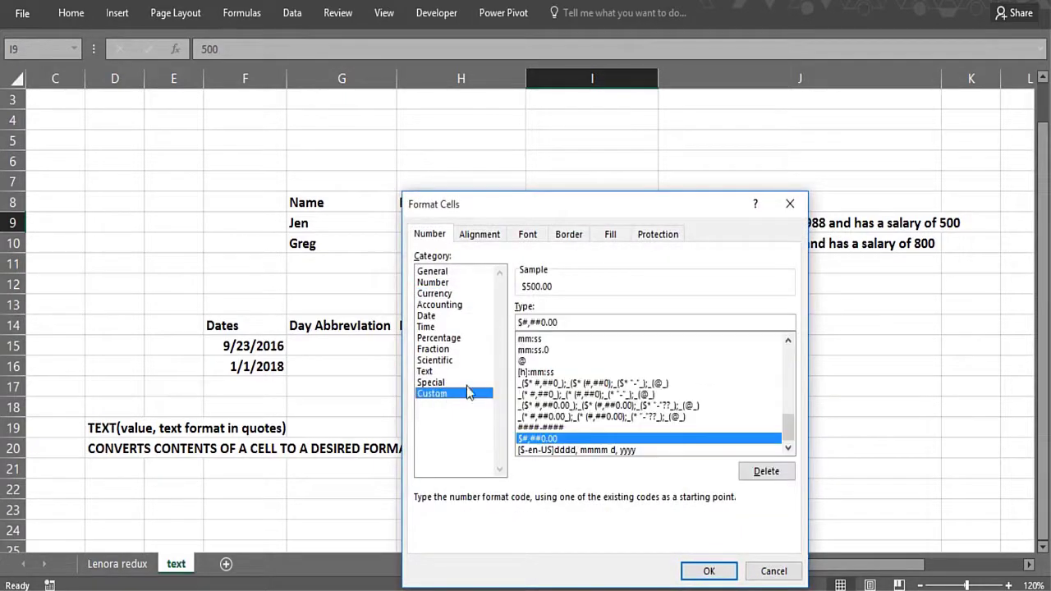
drag(567, 326, 510, 329)
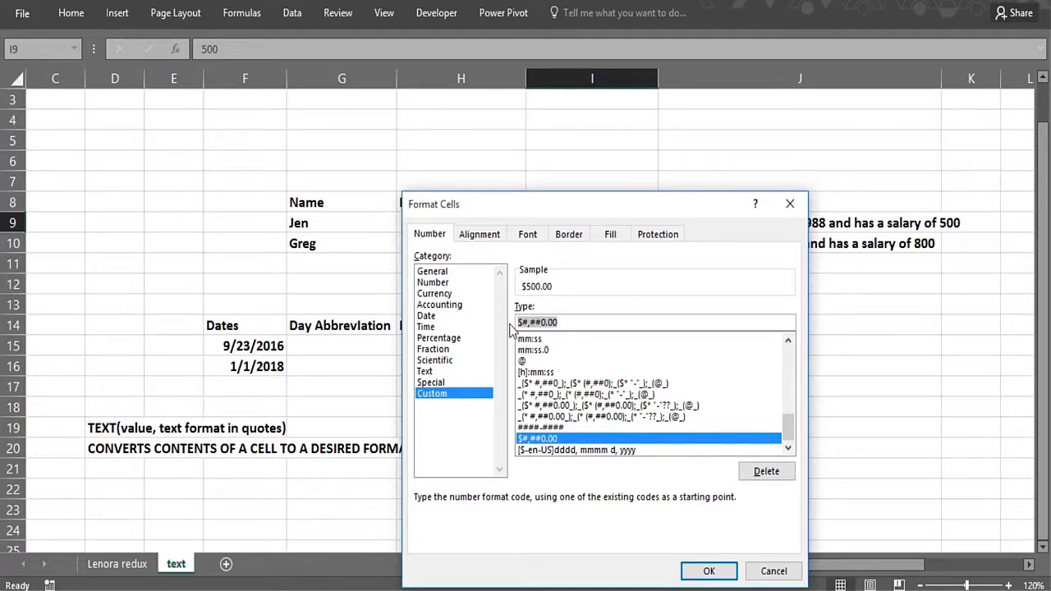
click(694, 575)
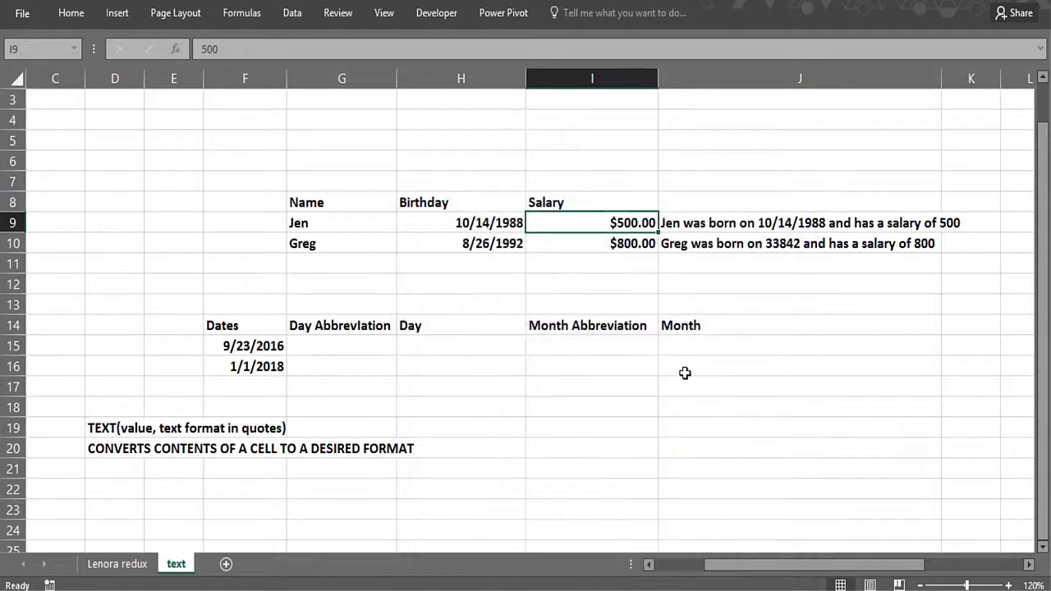
Wrap the I9 reference in the J9 formula in a TEXT function with the format "$#,##0.00".
click(676, 230)
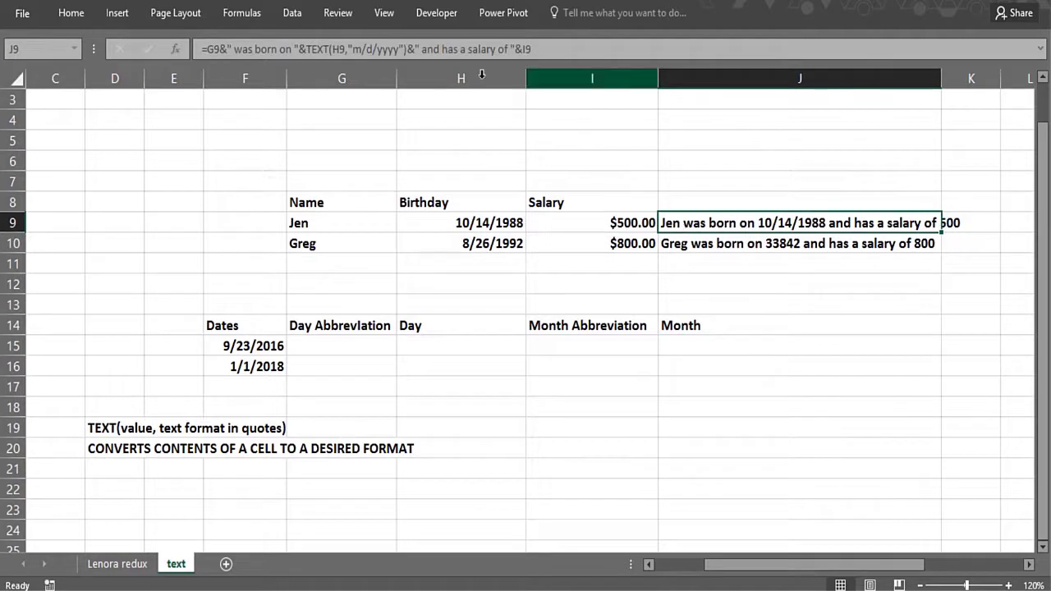
click(521, 50)
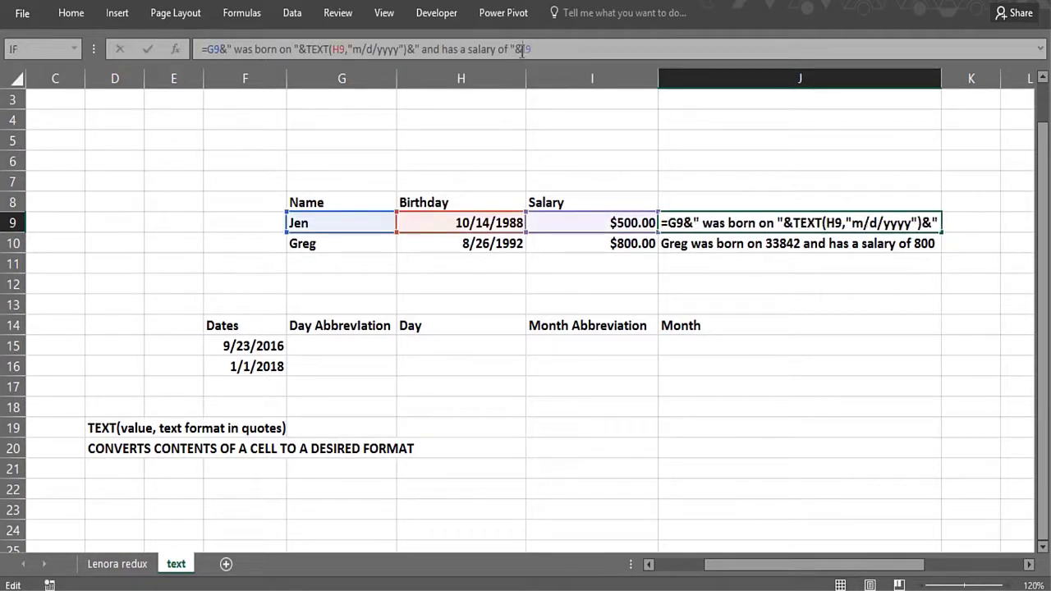
text(Text()
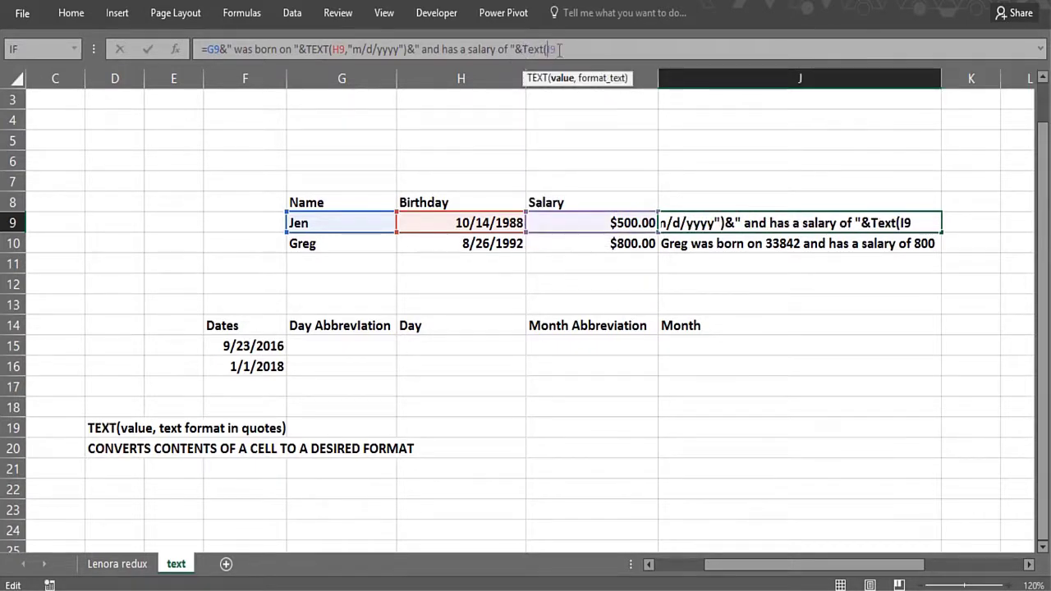
click(561, 49)
text(,"$#,##0.00)
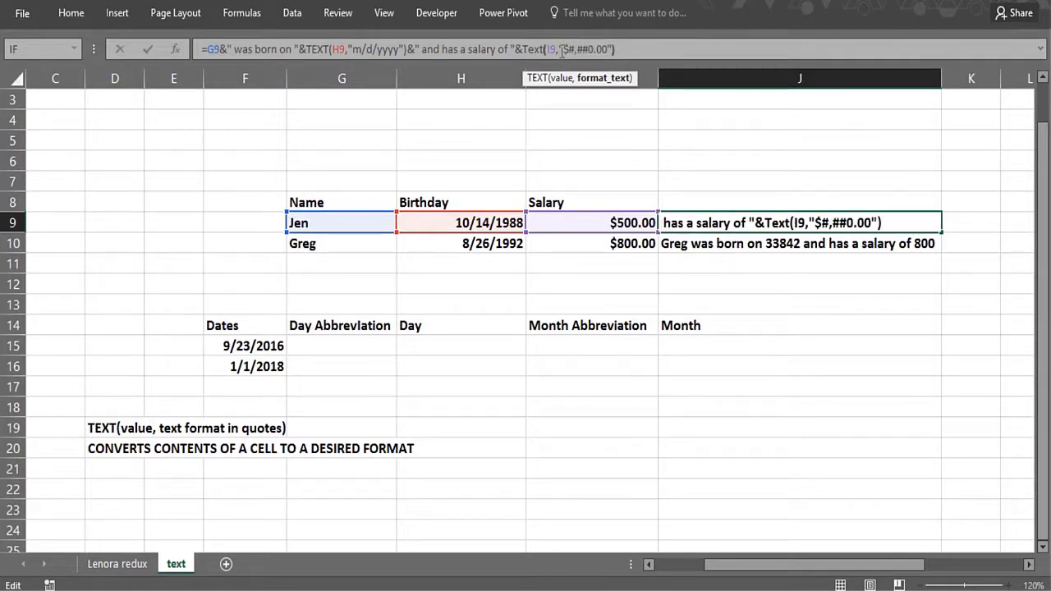
key(Return)
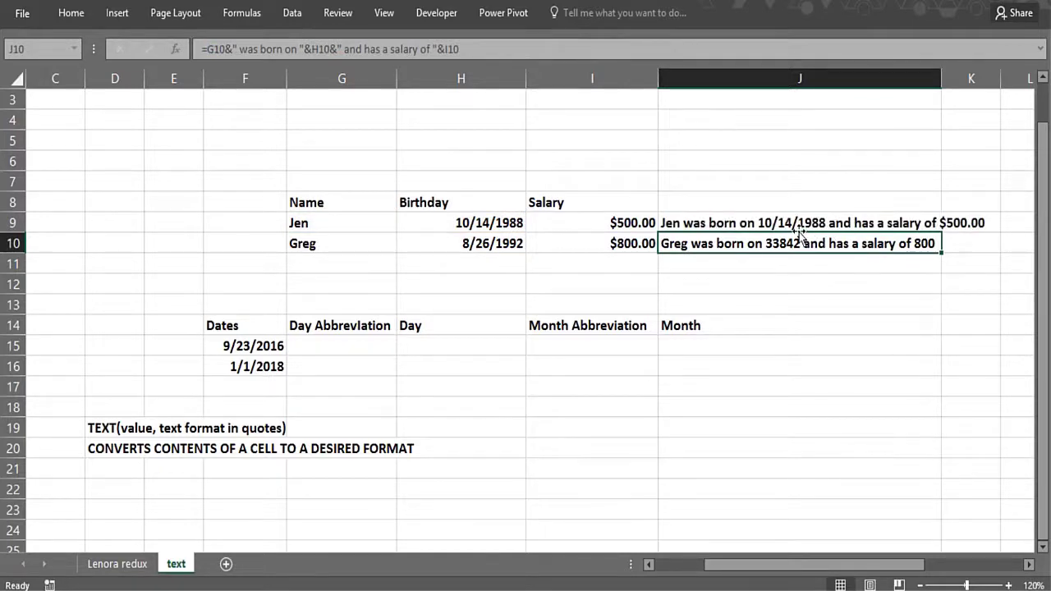
Widen column J to fit the full sentence and fill the J9 formula down to J10.
drag(942, 82, 992, 87)
click(978, 220)
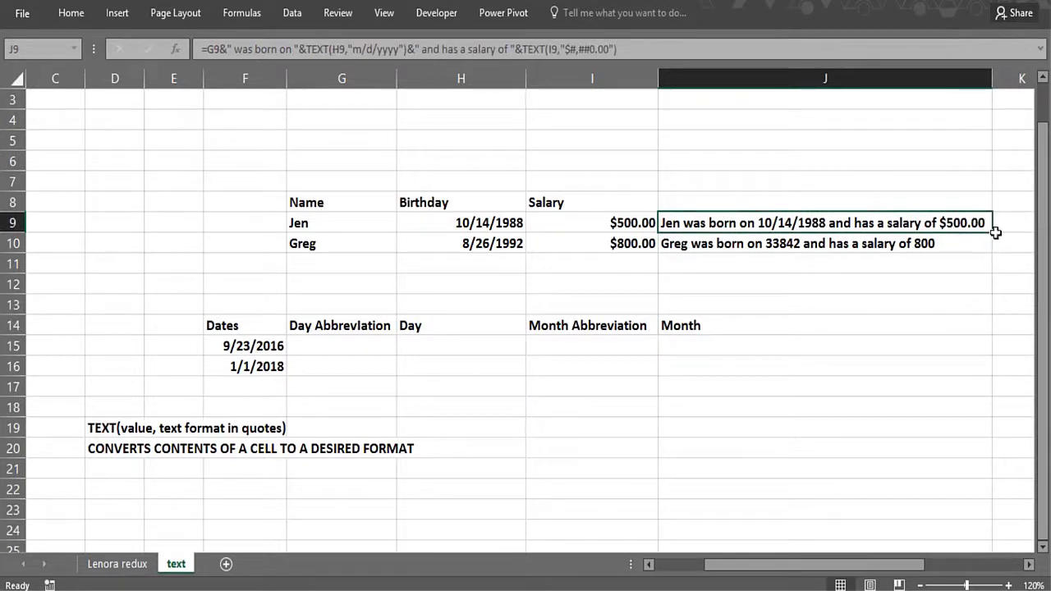
drag(992, 230, 999, 260)
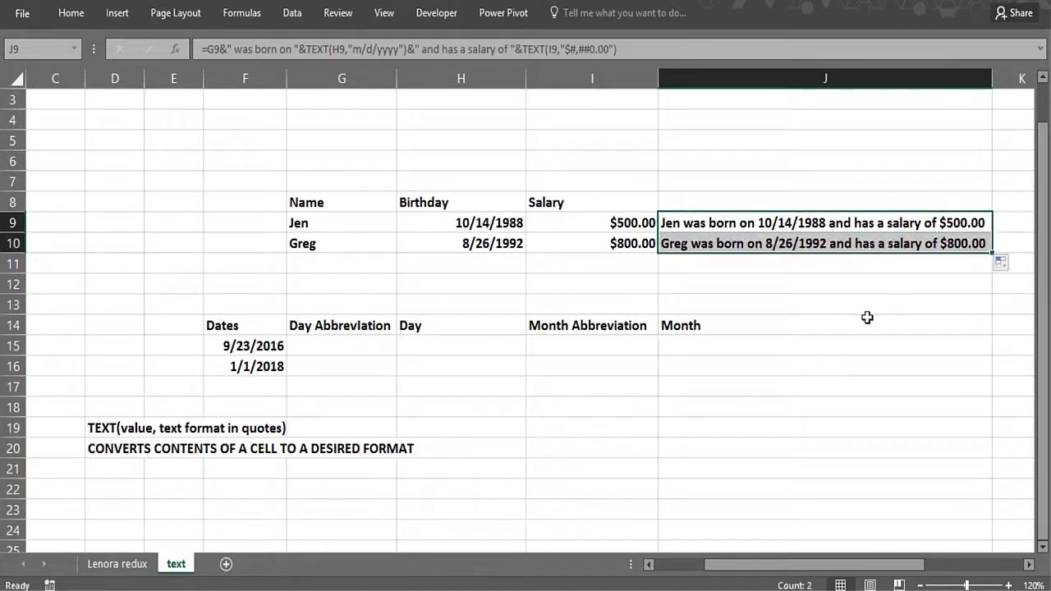
click(777, 279)
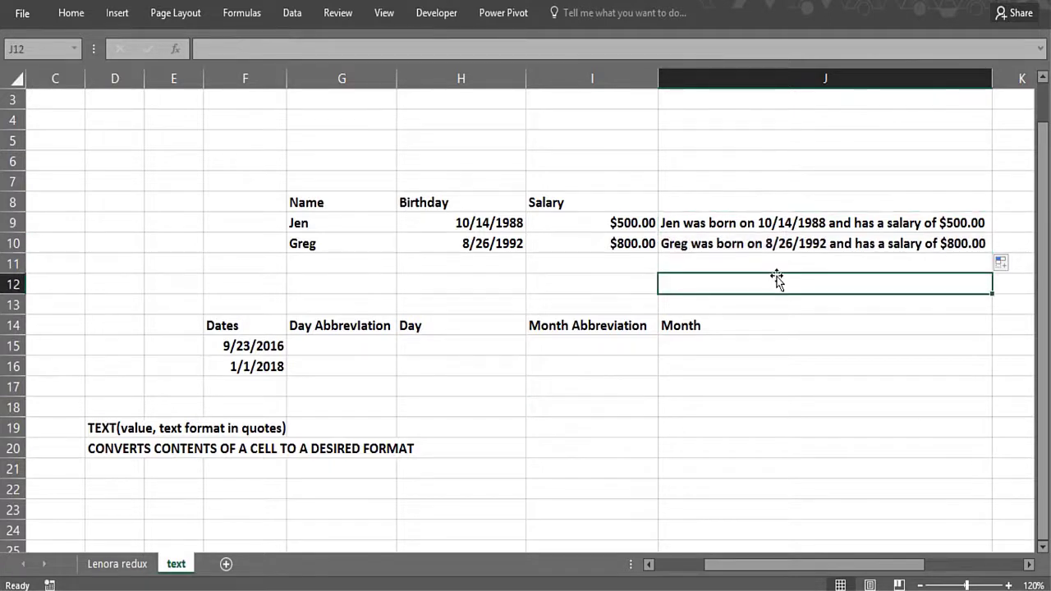
Compare the salaries in I9 and I10 with the sentence formulas in J9 and J10.
click(599, 226)
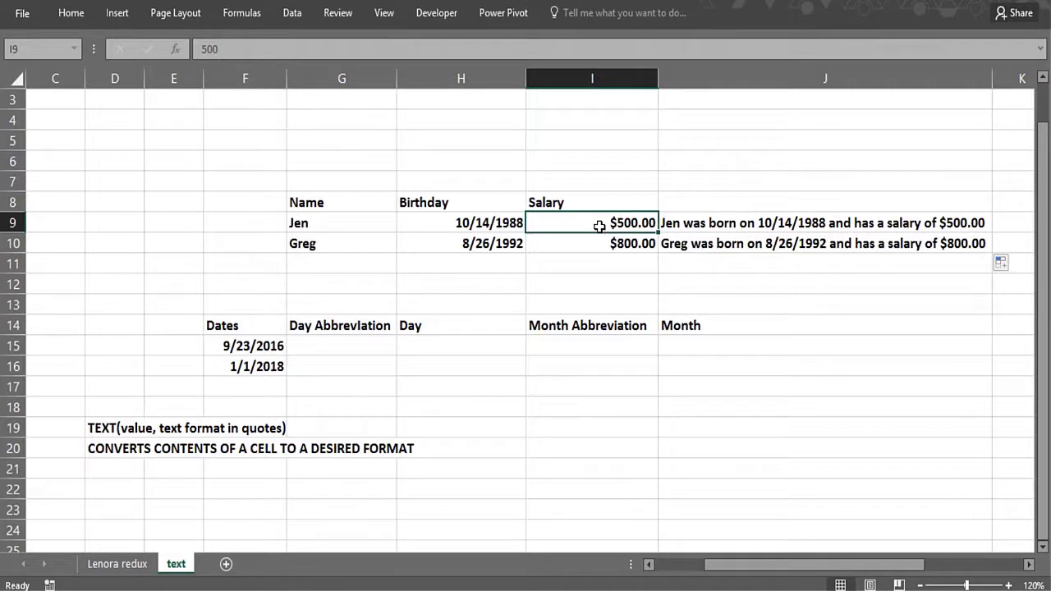
click(694, 227)
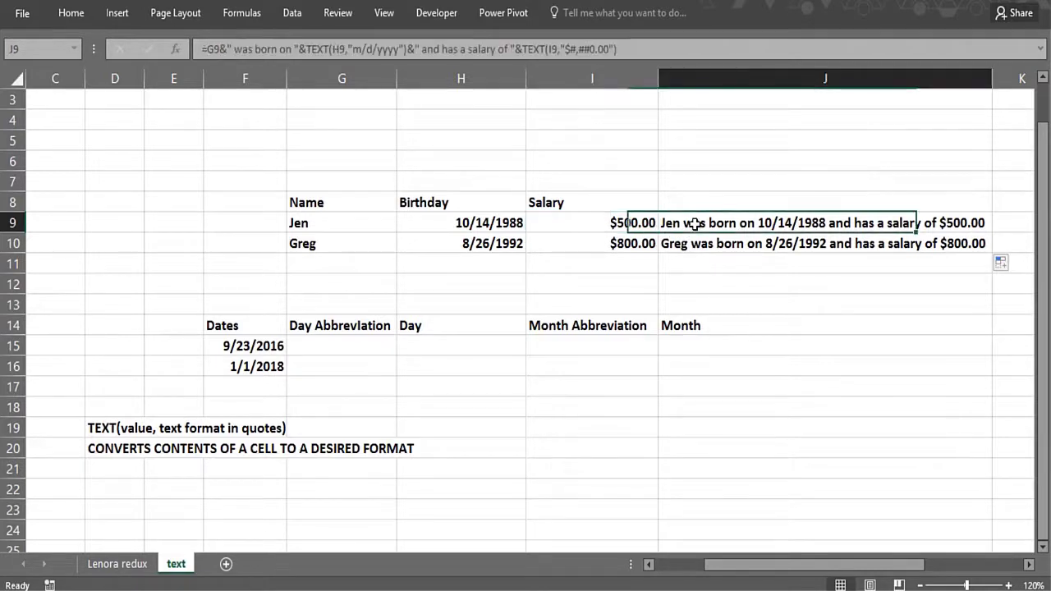
click(624, 240)
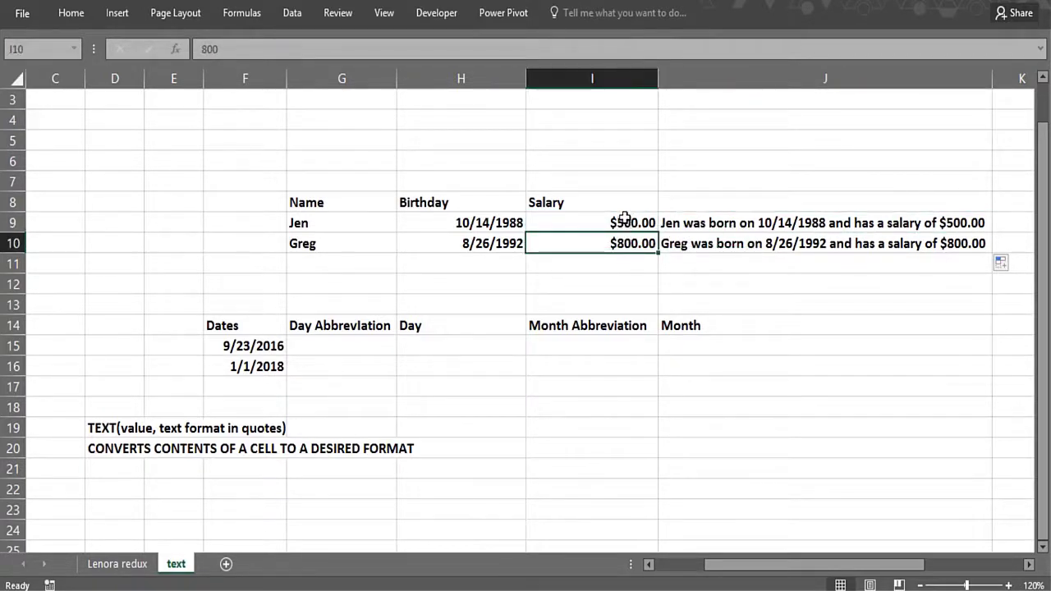
click(637, 223)
drag(708, 229, 711, 240)
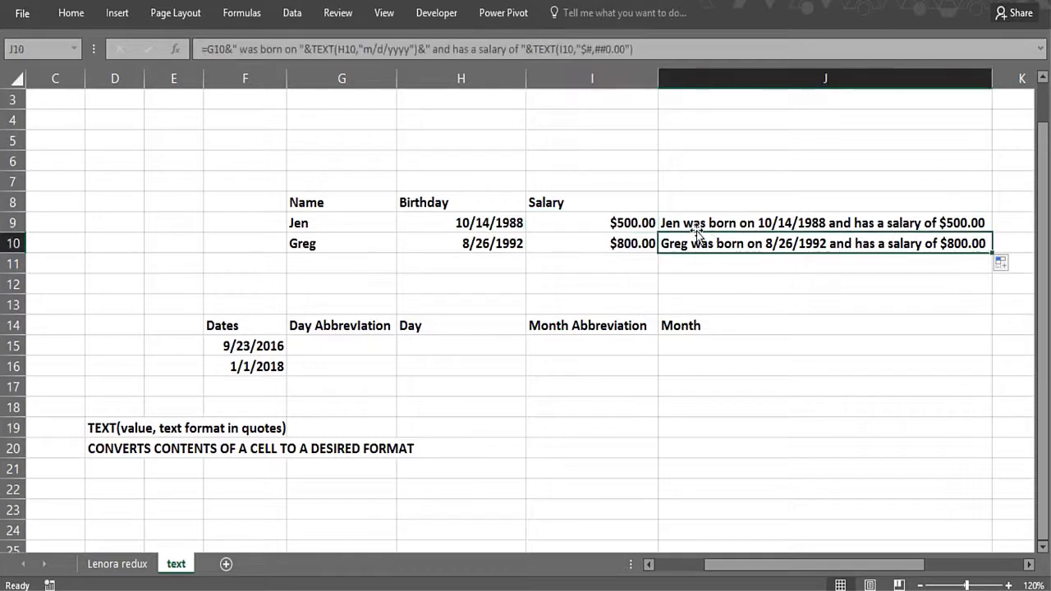
key(ctrl+c)
click(694, 220)
click(686, 248)
click(594, 284)
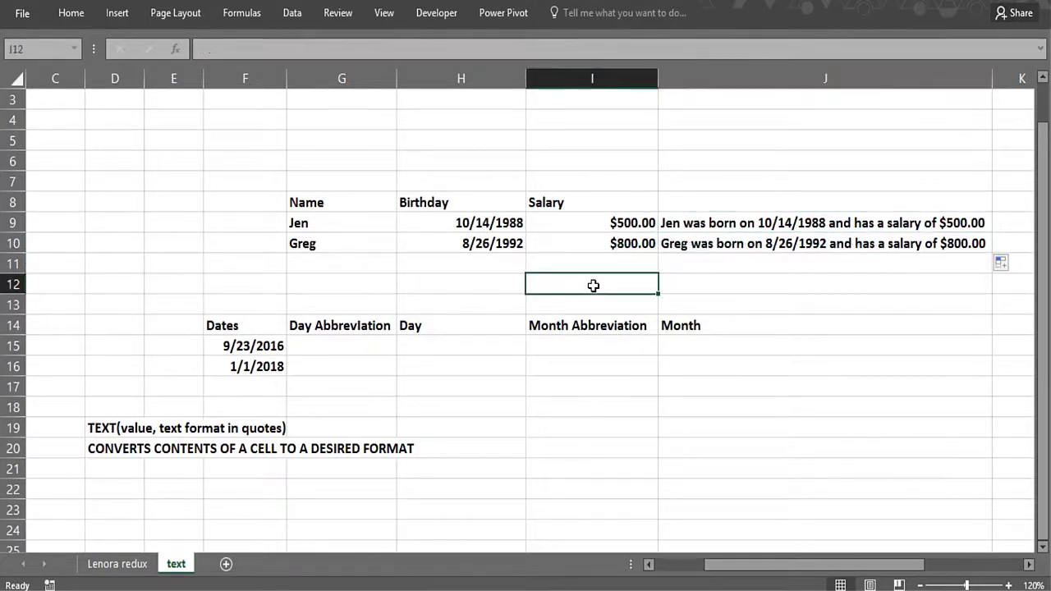
Enter the formula =TEXT(F15,"ddd") in G15 to return the abbreviated day name of the first date.
click(348, 344)
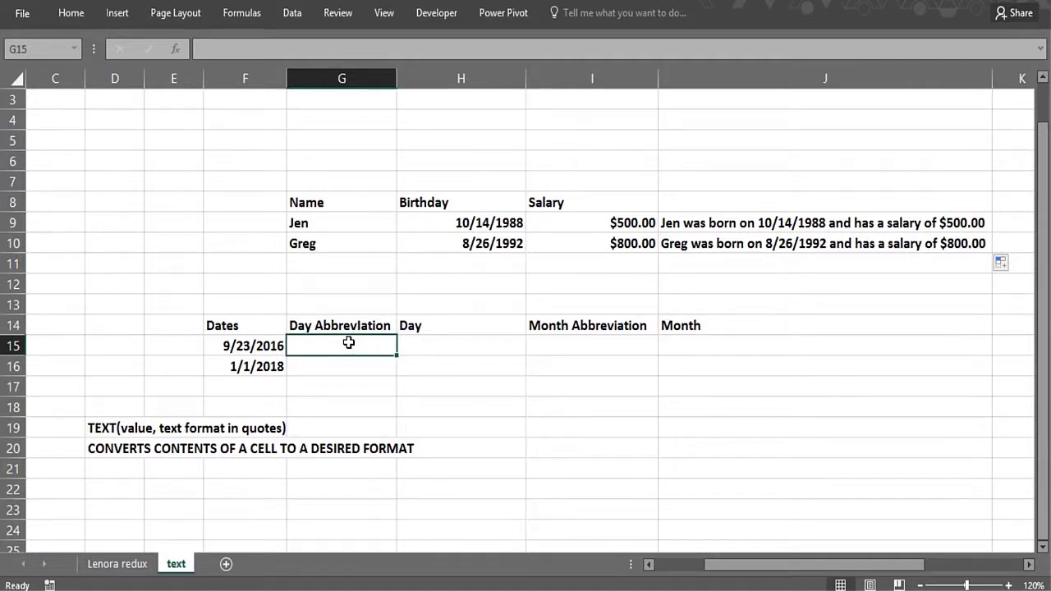
click(265, 345)
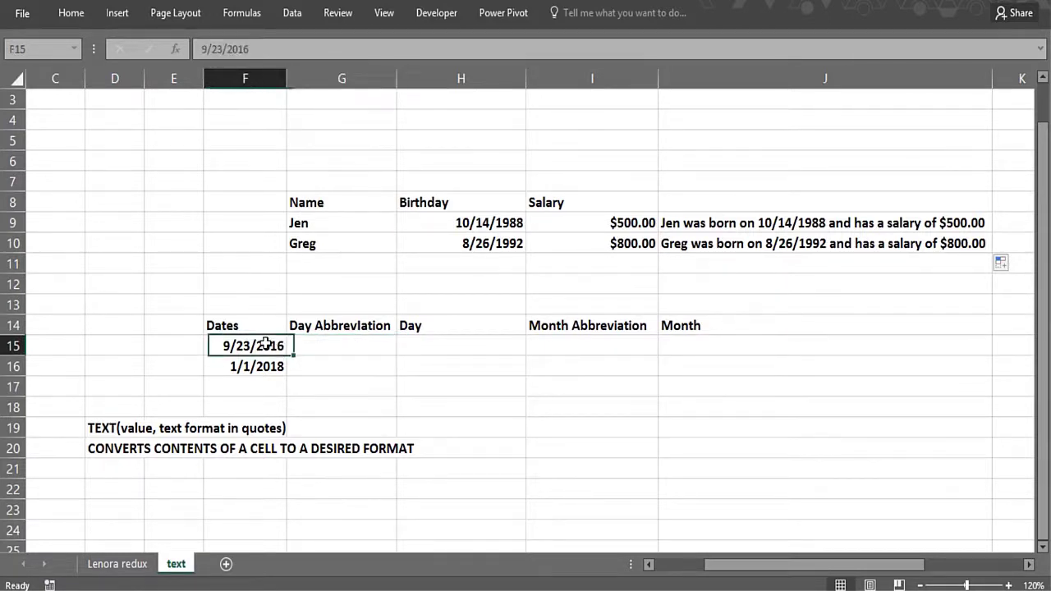
click(257, 368)
click(252, 347)
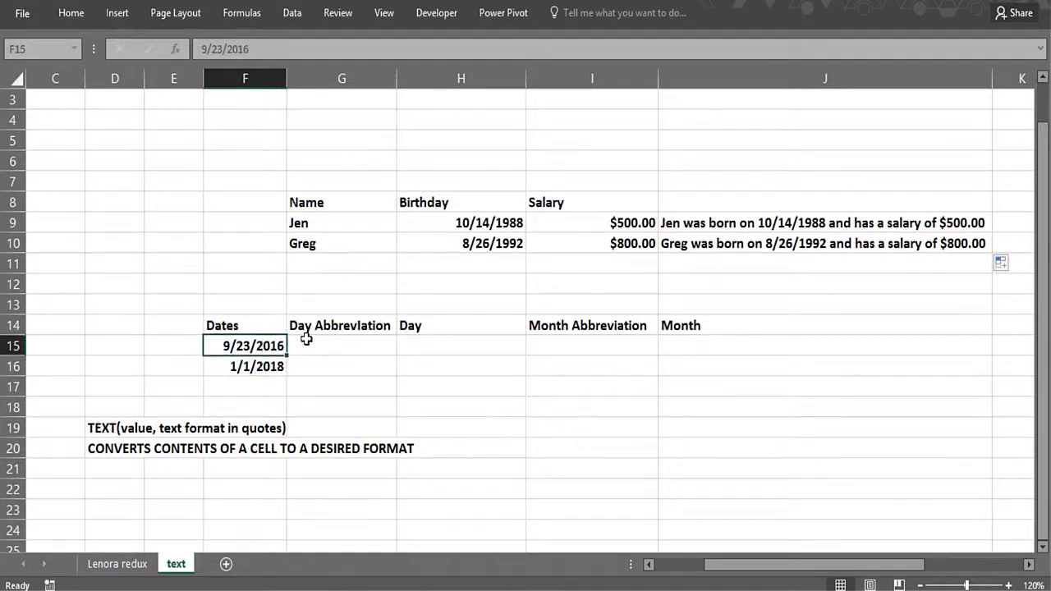
click(305, 345)
text(=tex)
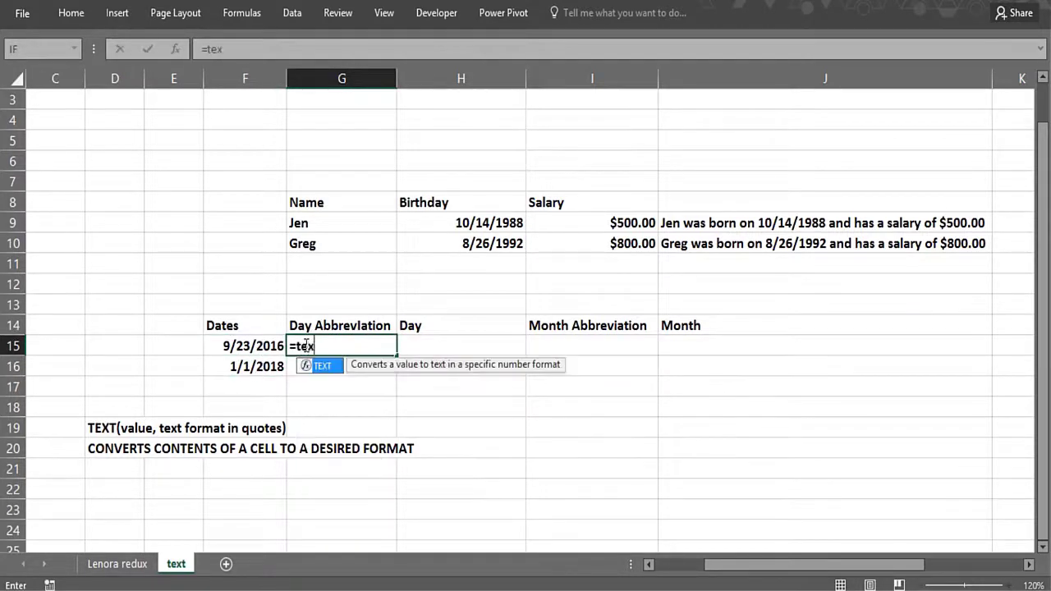
text(t()
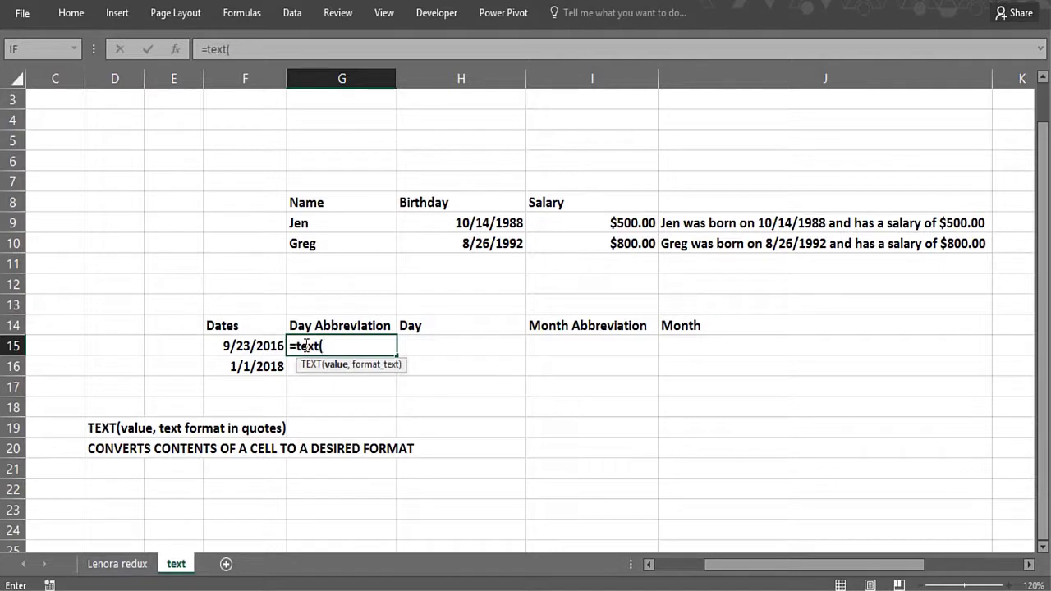
click(276, 346)
text(,)
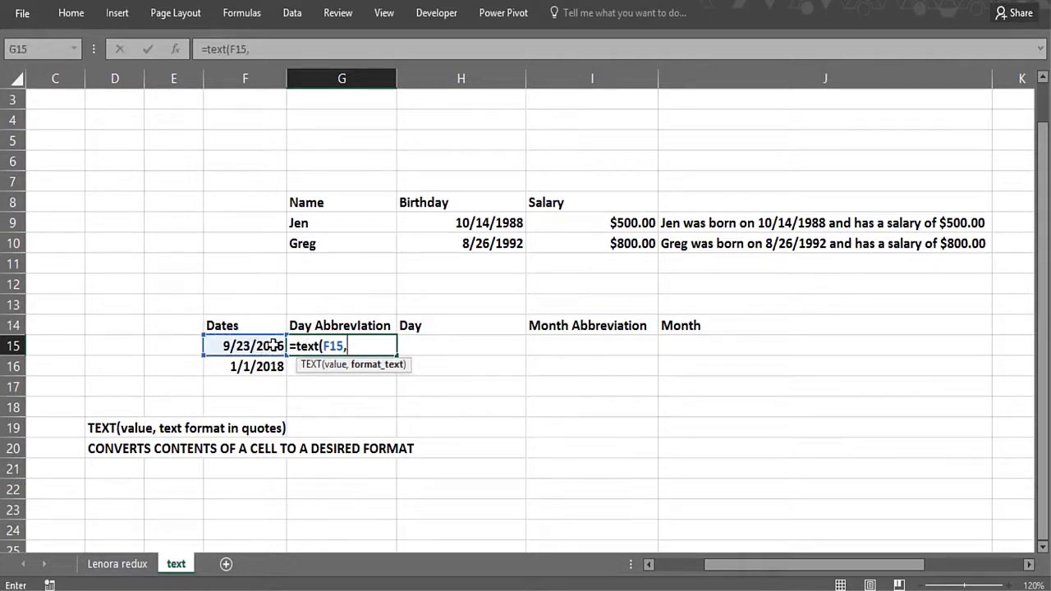
text("ddd"))
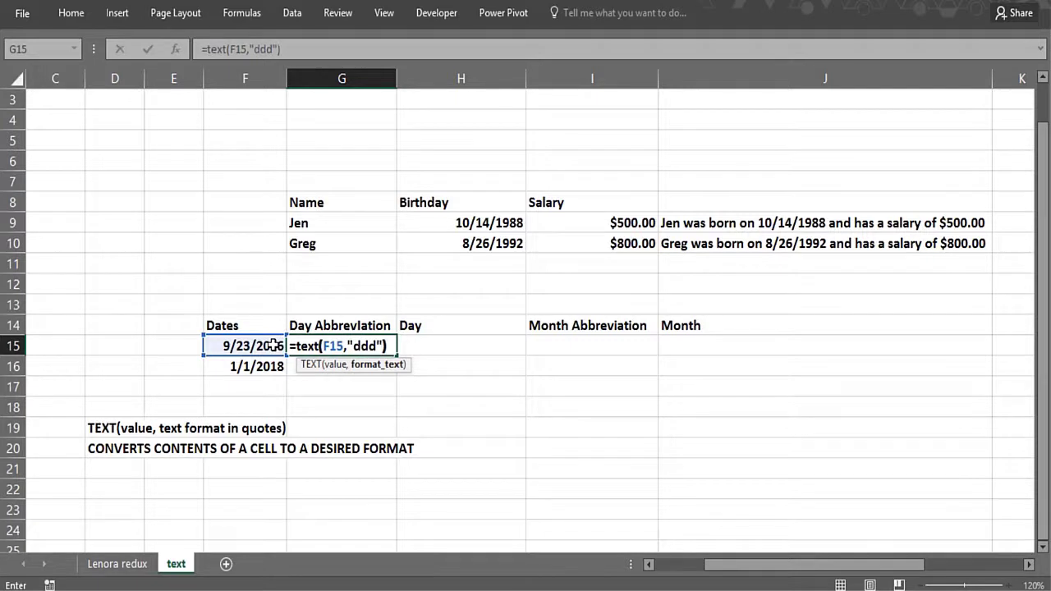
key(Return)
click(345, 348)
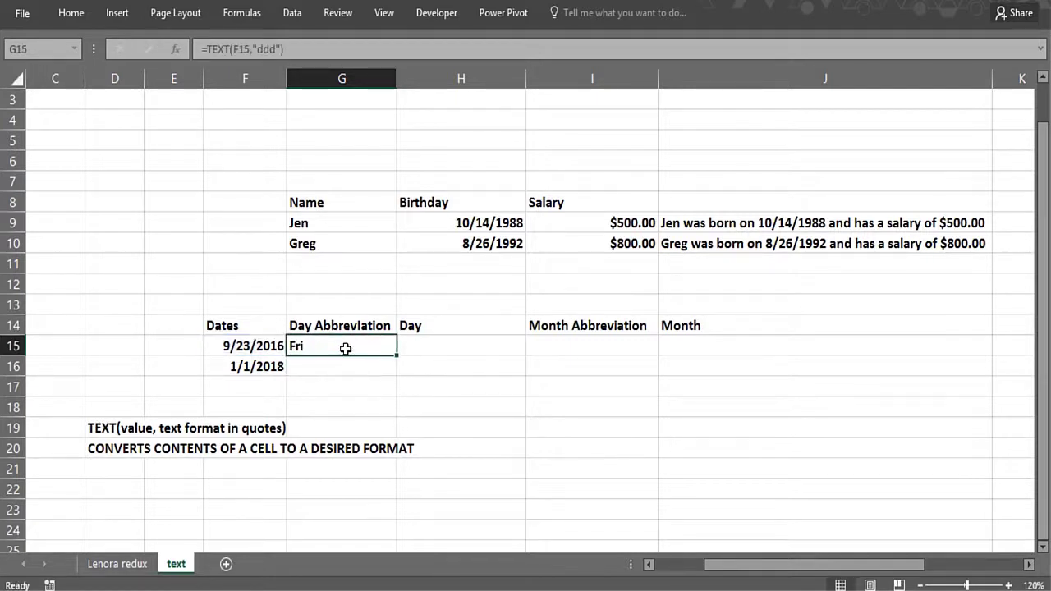
Enter =TEXT(F15,"dddd") in H15 for the full day name and fill G15:H15 down to row 16.
click(426, 345)
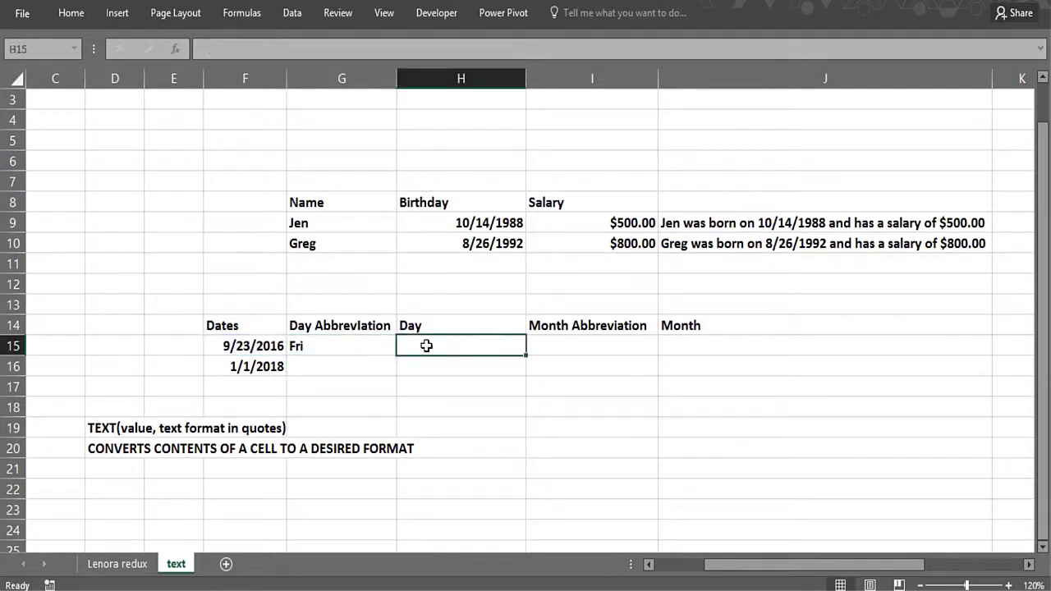
text(=text()
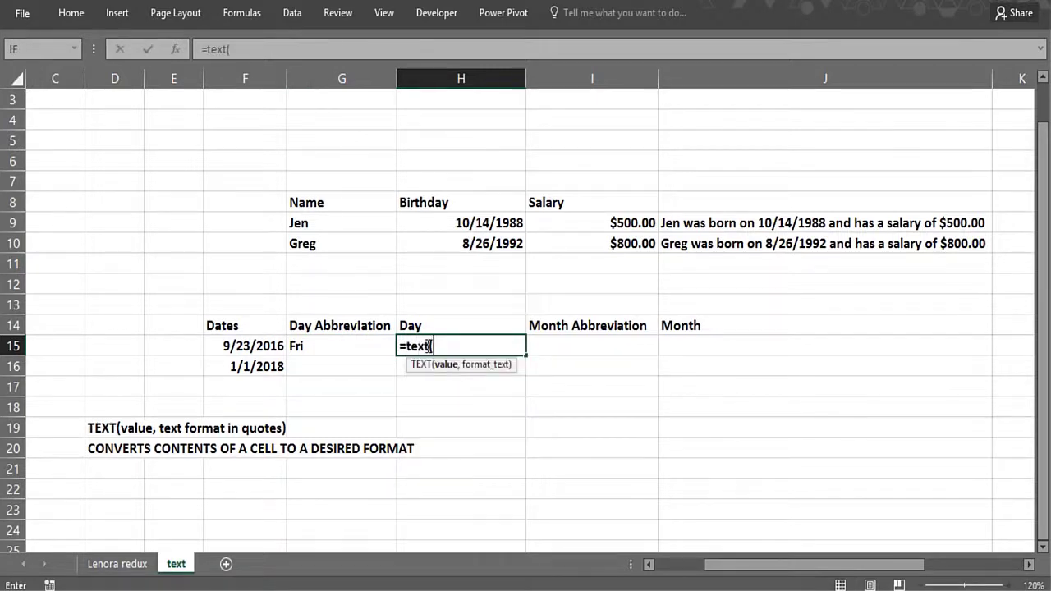
click(260, 347)
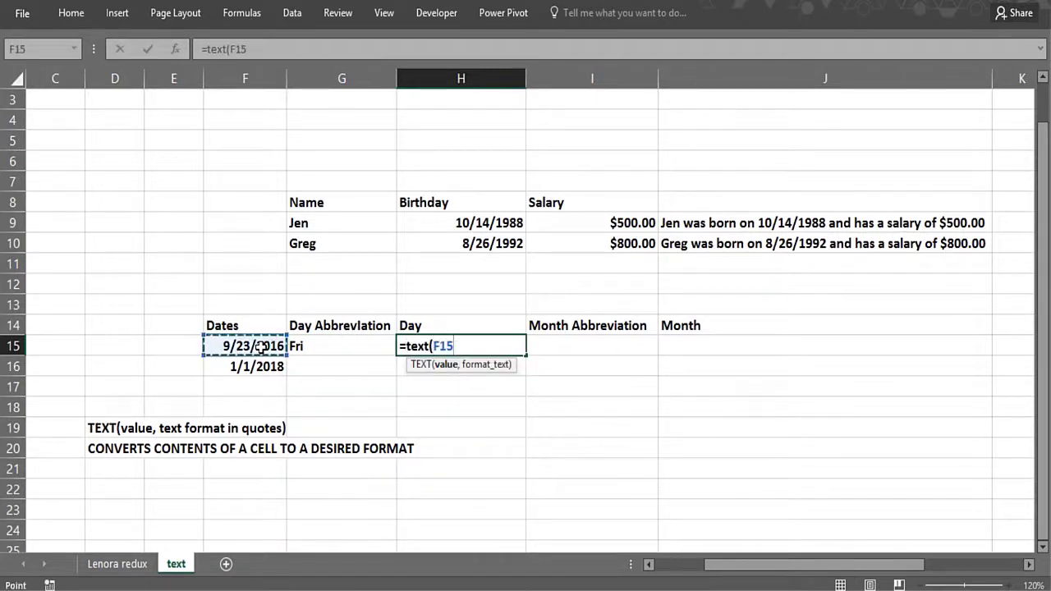
text(,")
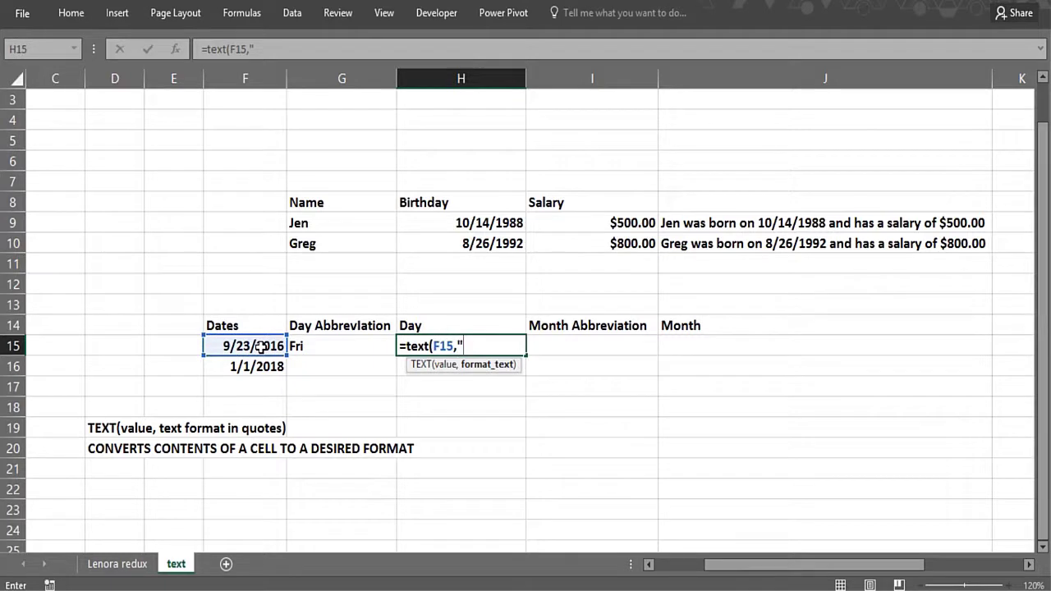
text(dddd"))
key(Return)
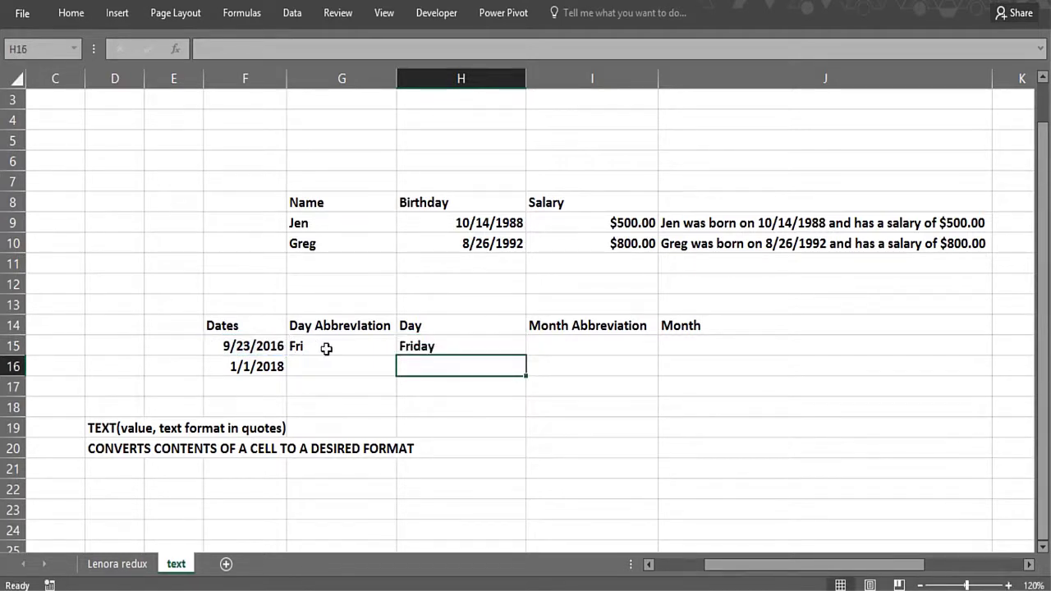
drag(333, 348, 455, 348)
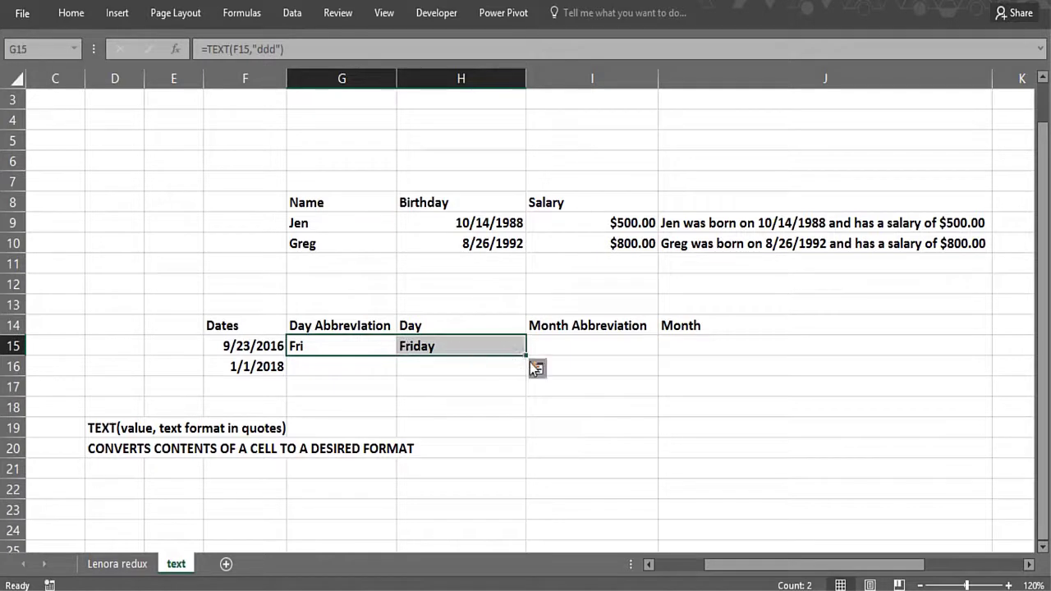
drag(523, 359, 524, 378)
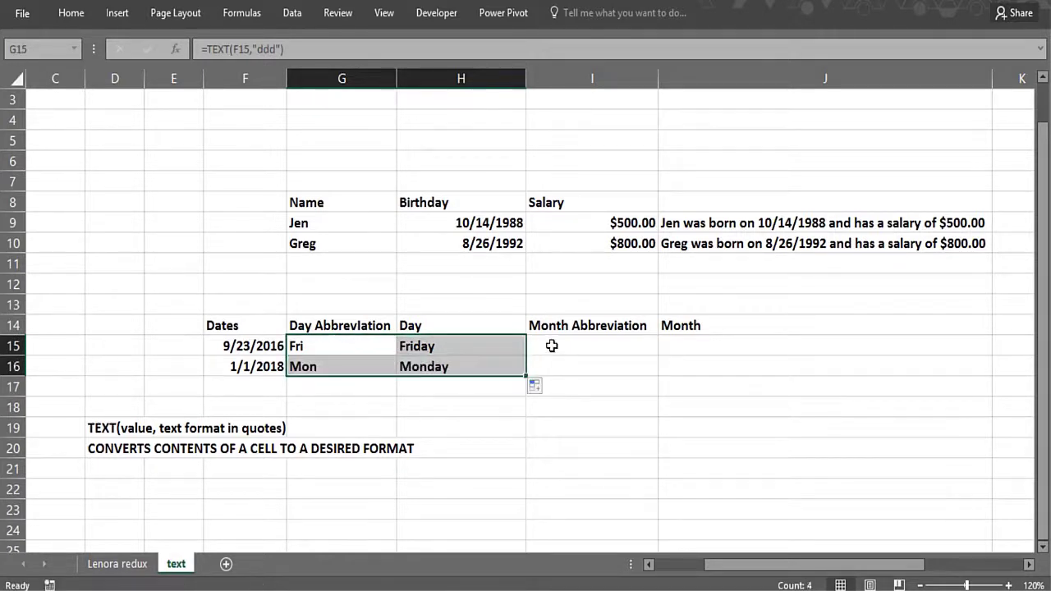
Enter =TEXT(F15,"mmm") in I15 for the month abbreviation and fill it down to I16.
click(552, 346)
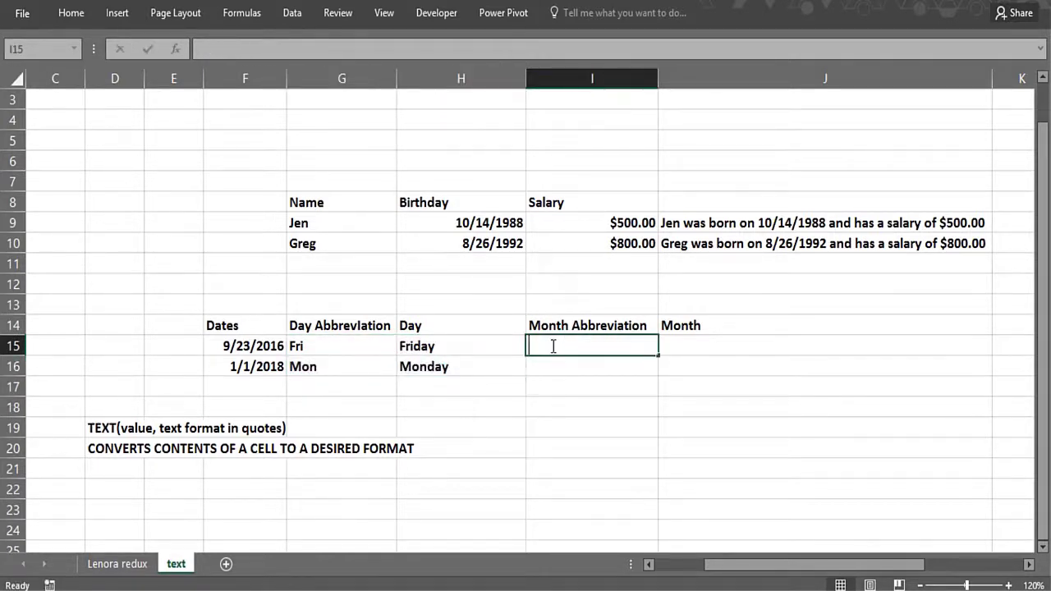
text(=text()
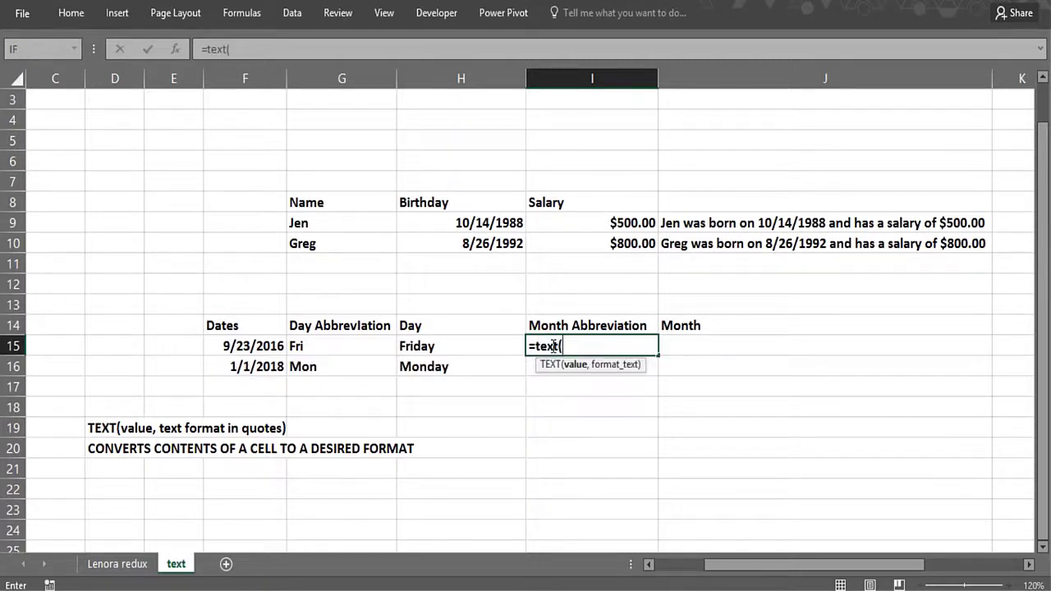
click(268, 347)
text(,)
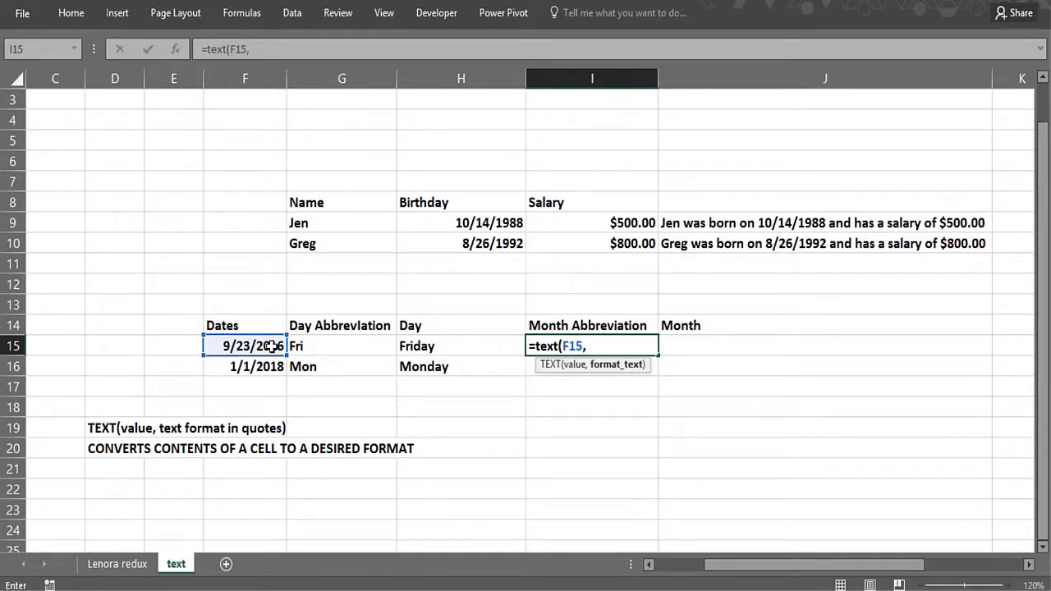
text("mmm"))
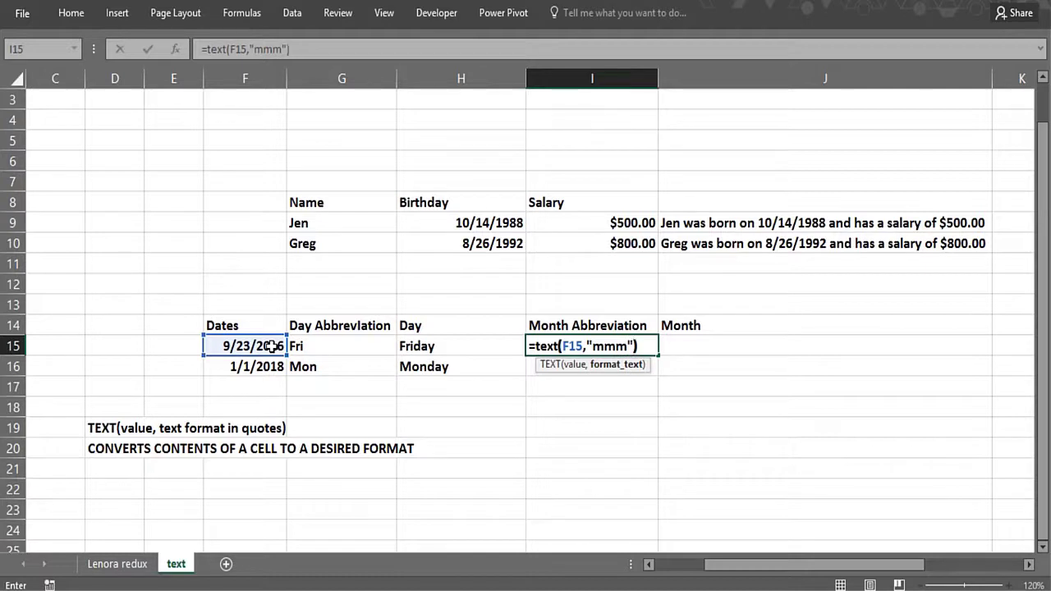
key(Return)
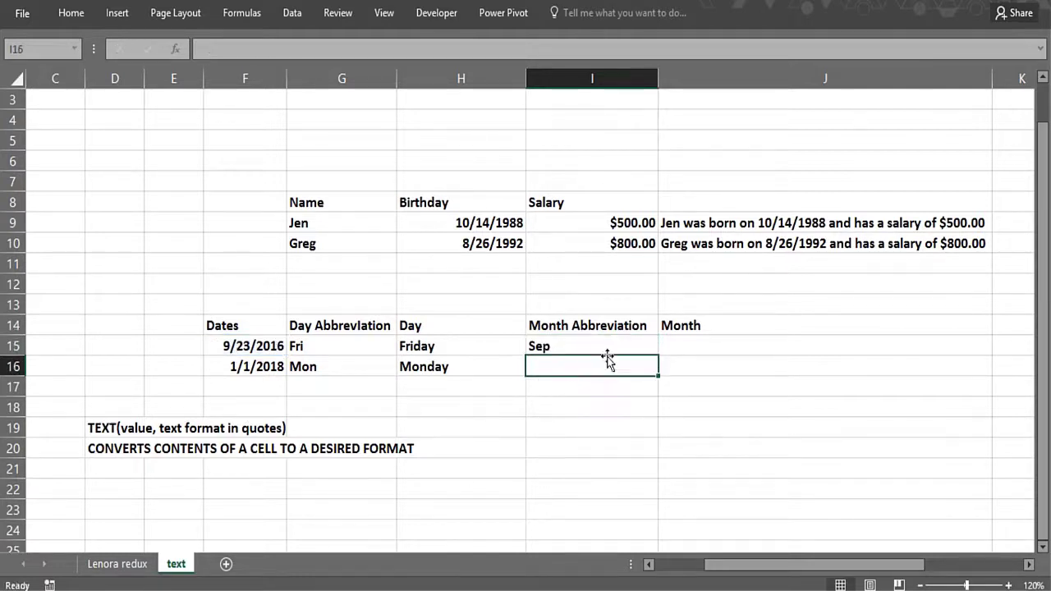
drag(658, 357, 657, 381)
Enter =TEXT(F15,"mmmm") in J15 for the full month name and fill it down to J16.
click(680, 342)
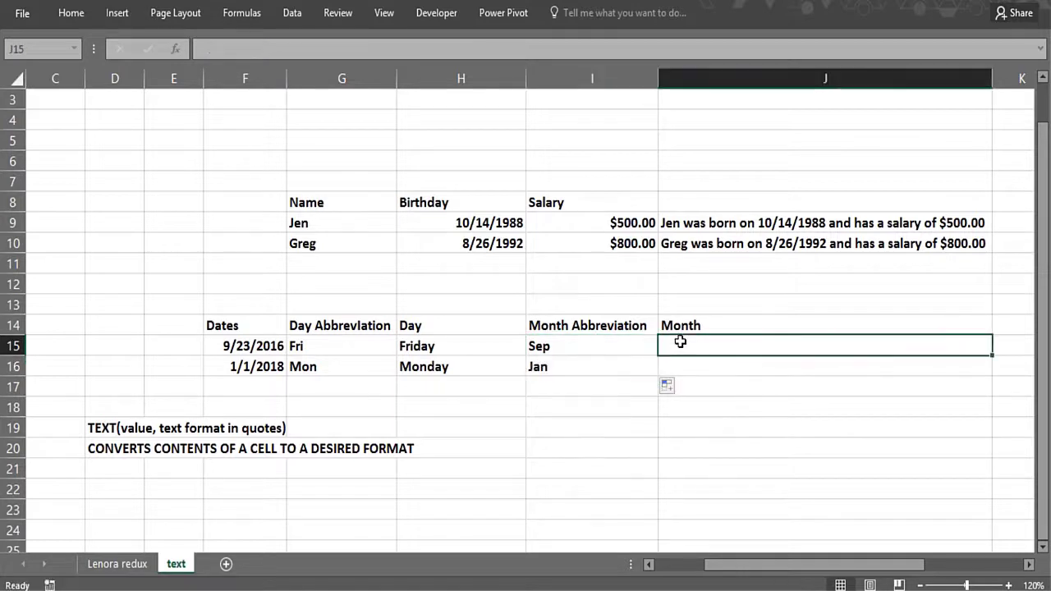
text(=text()
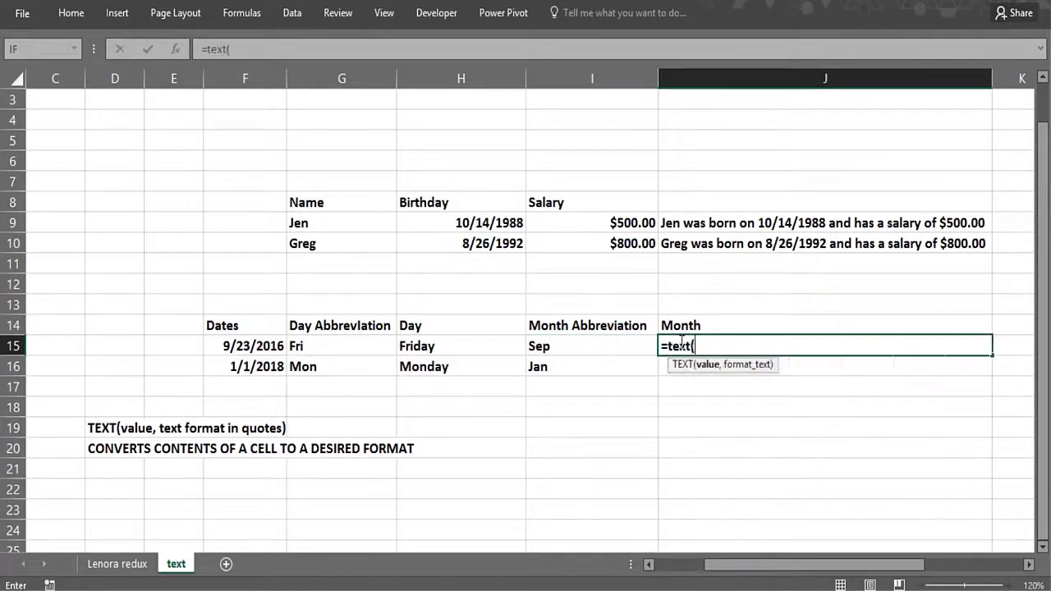
click(277, 345)
text(,")
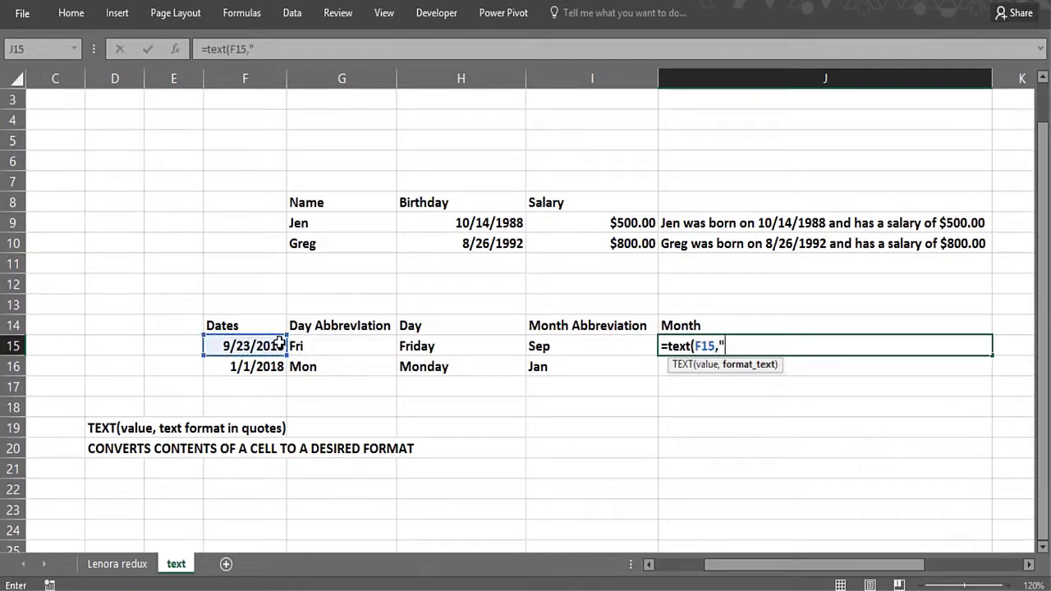
text(mmmm")
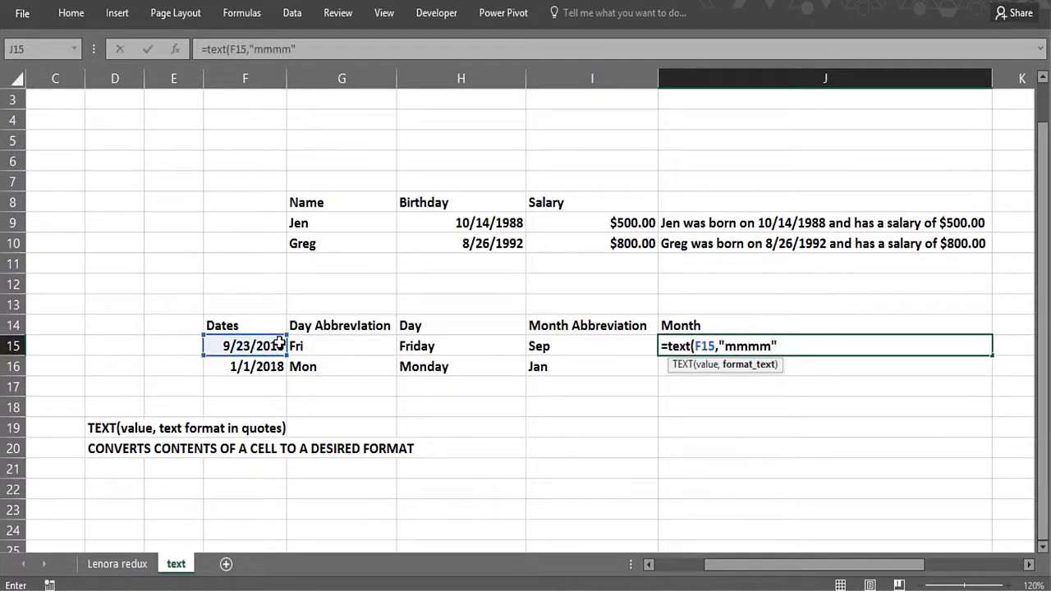
text())
key(Return)
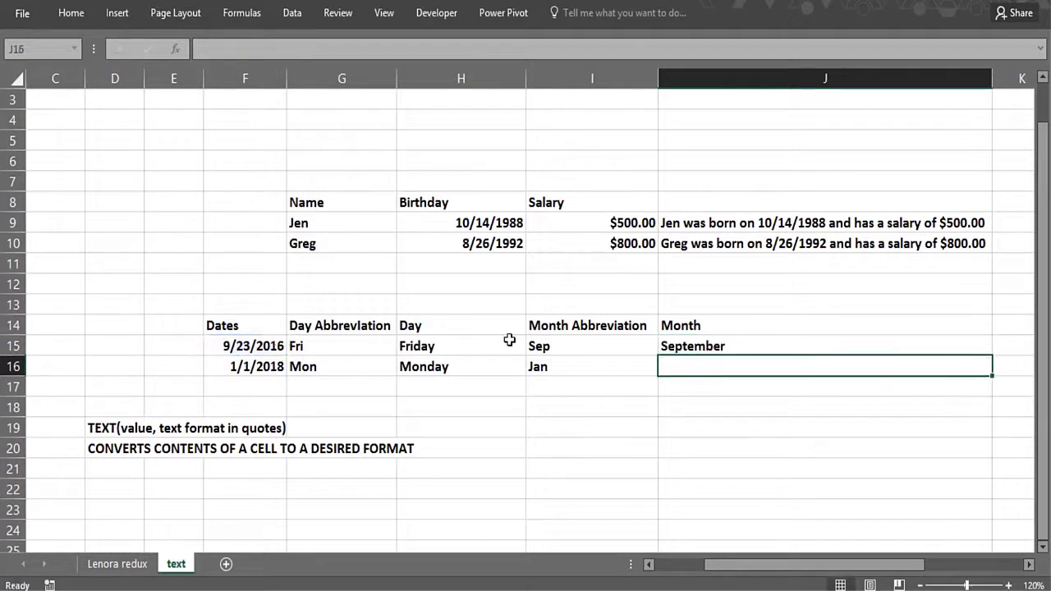
click(973, 343)
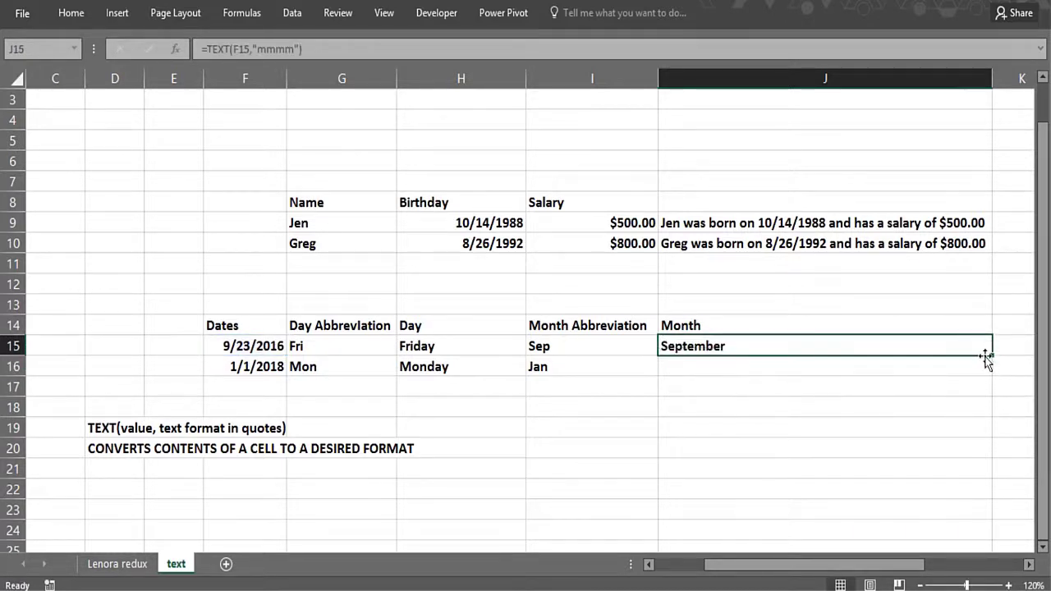
drag(991, 355, 991, 380)
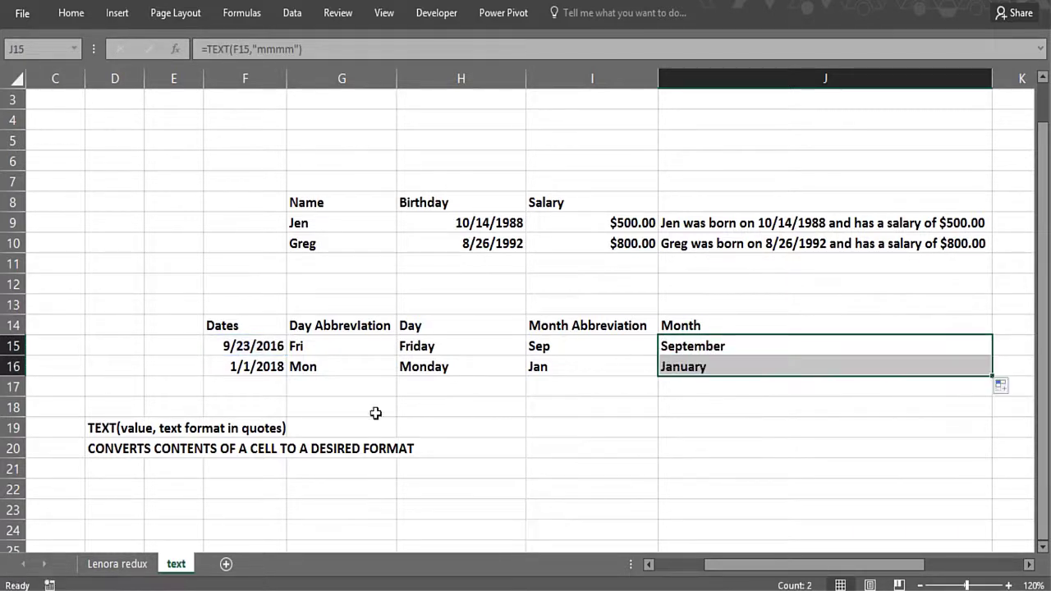
Label the format codes above the date table headers: ddd in G13, dddd in H13, mmm in I13 and mmmm in J13.
click(375, 310)
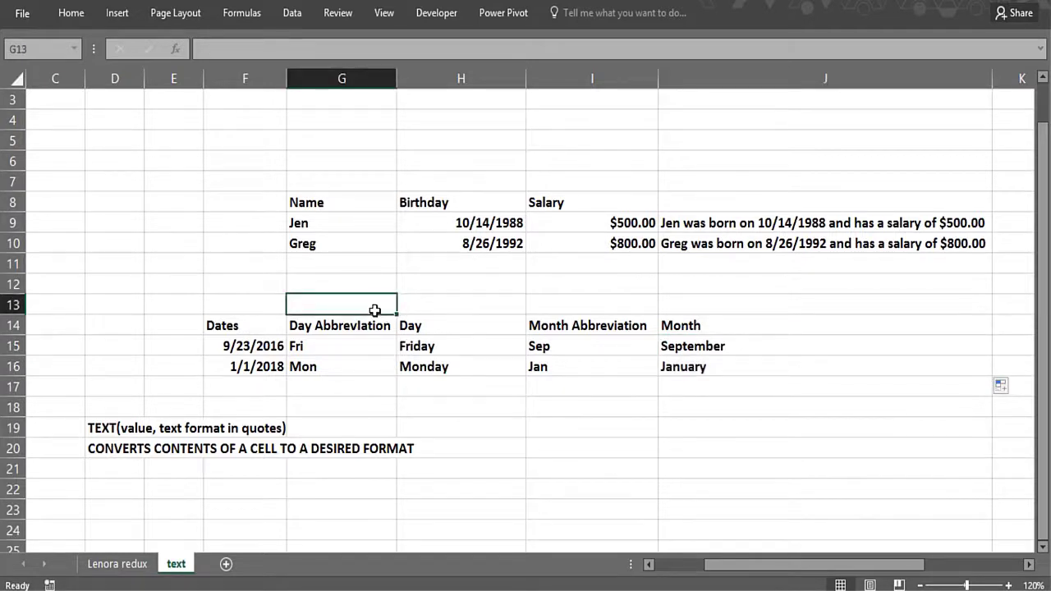
text(ddd)
key(Tab)
text(d)
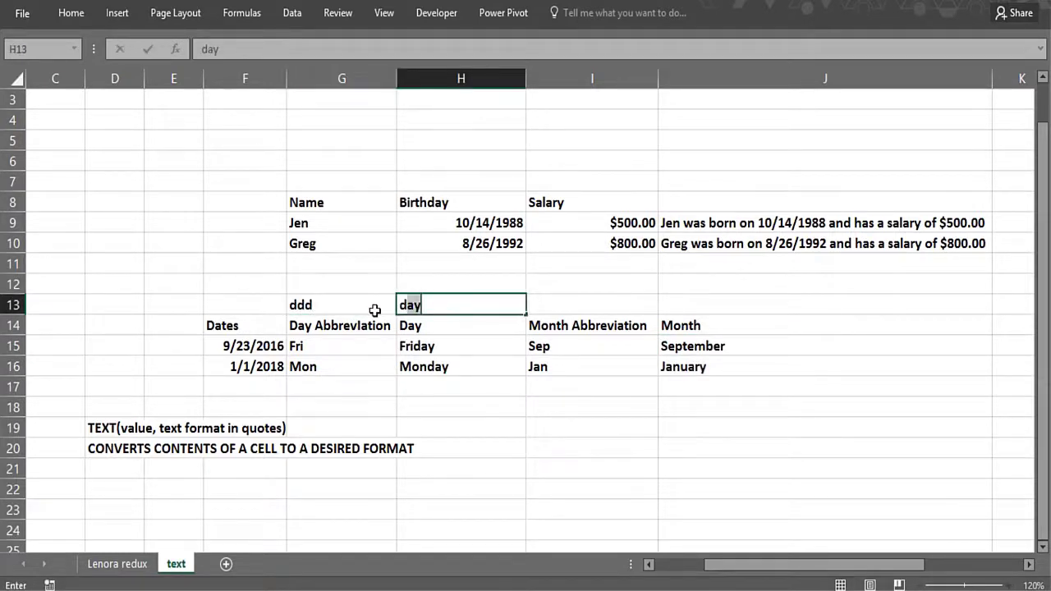
text(ddd)
key(Tab)
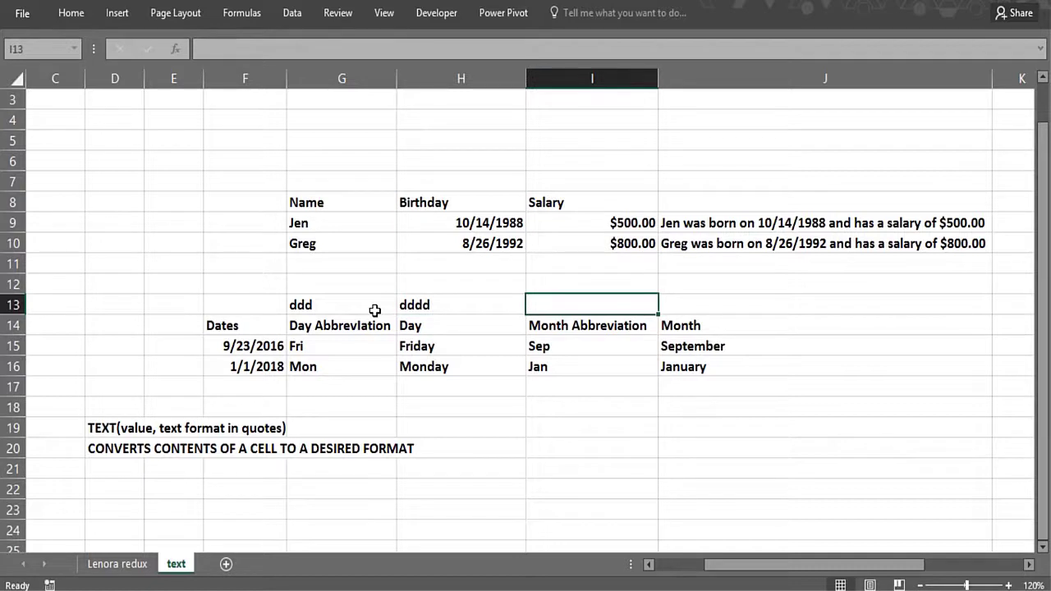
text(mmm)
key(Tab)
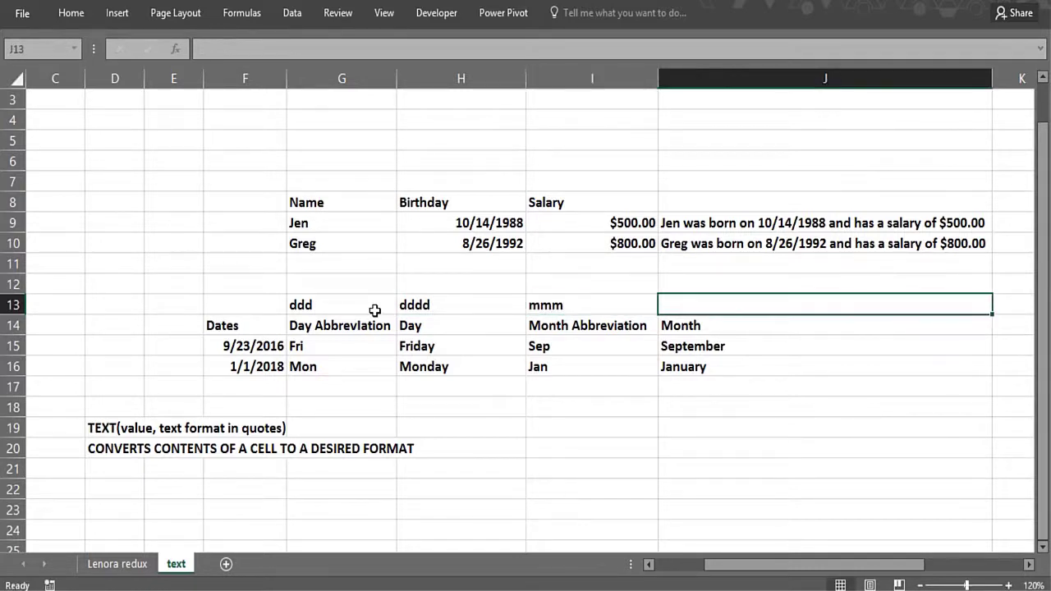
text(mmmm)
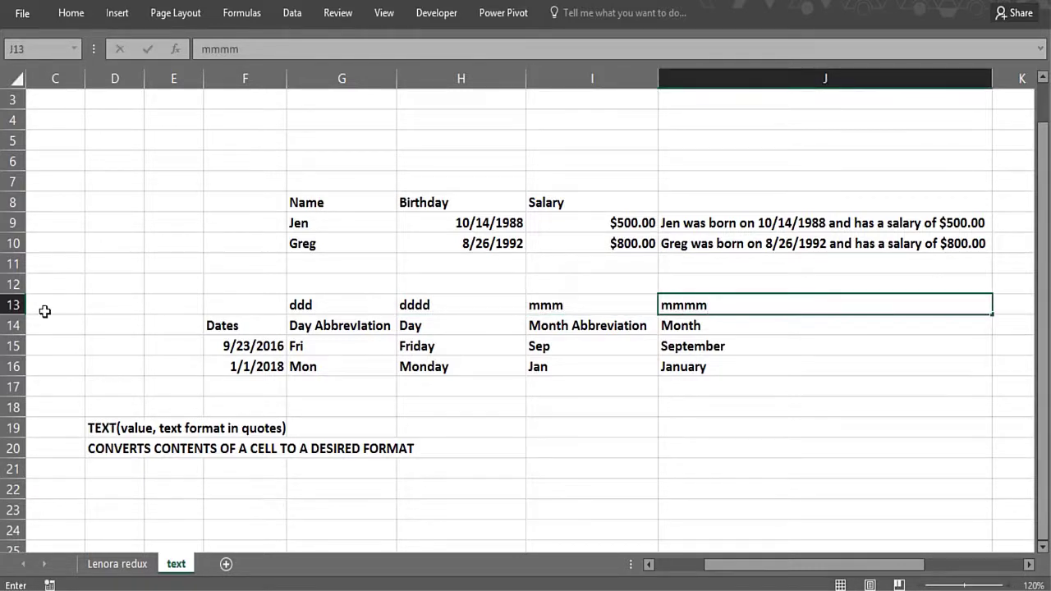
Switch to the product worksheet and inspect the concatenation formula without TEXT in F4 and the price formula in D4.
click(113, 566)
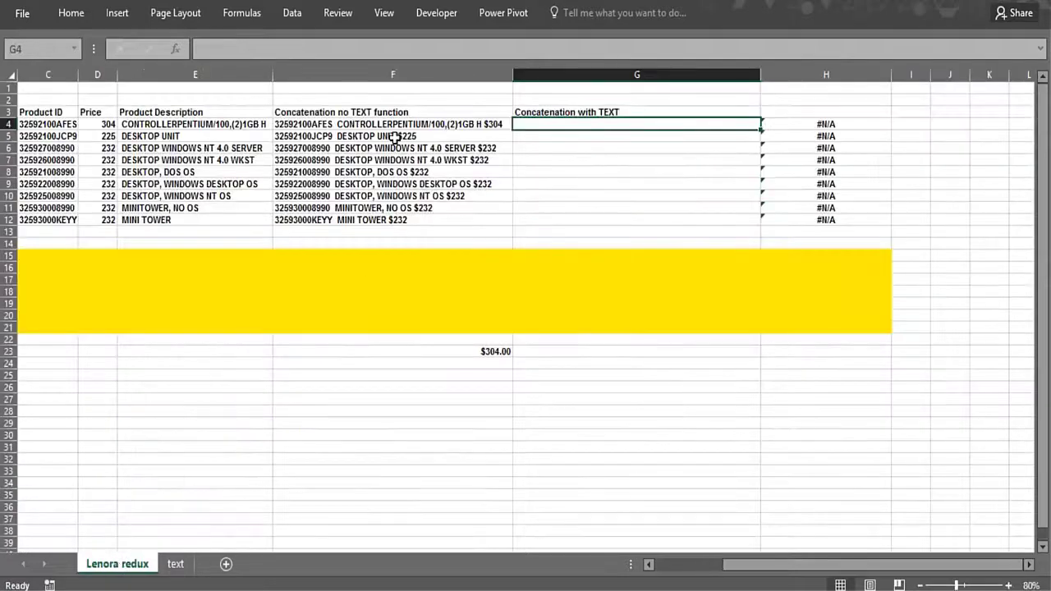
click(398, 125)
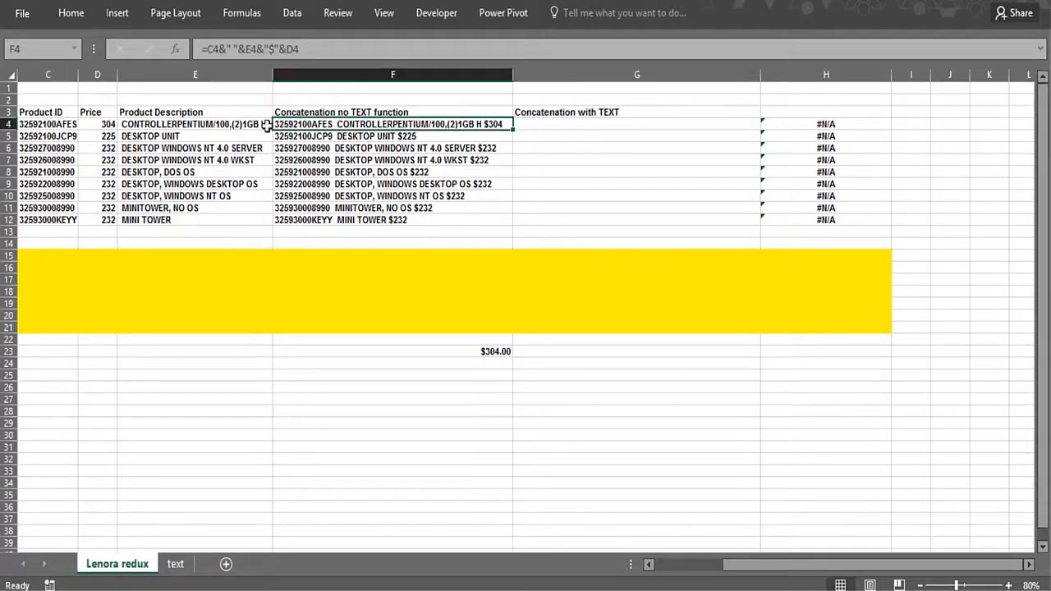
click(107, 125)
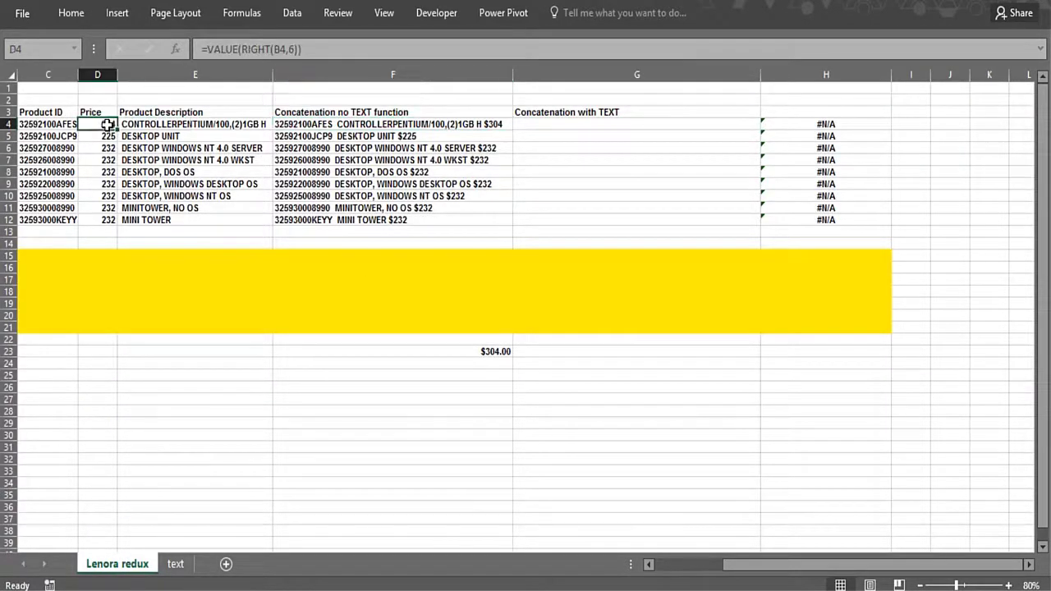
Copy the concatenation formula =C4&" "&E4&"$"&D4 from F4 into G4 under Concatenation with TEXT.
click(396, 124)
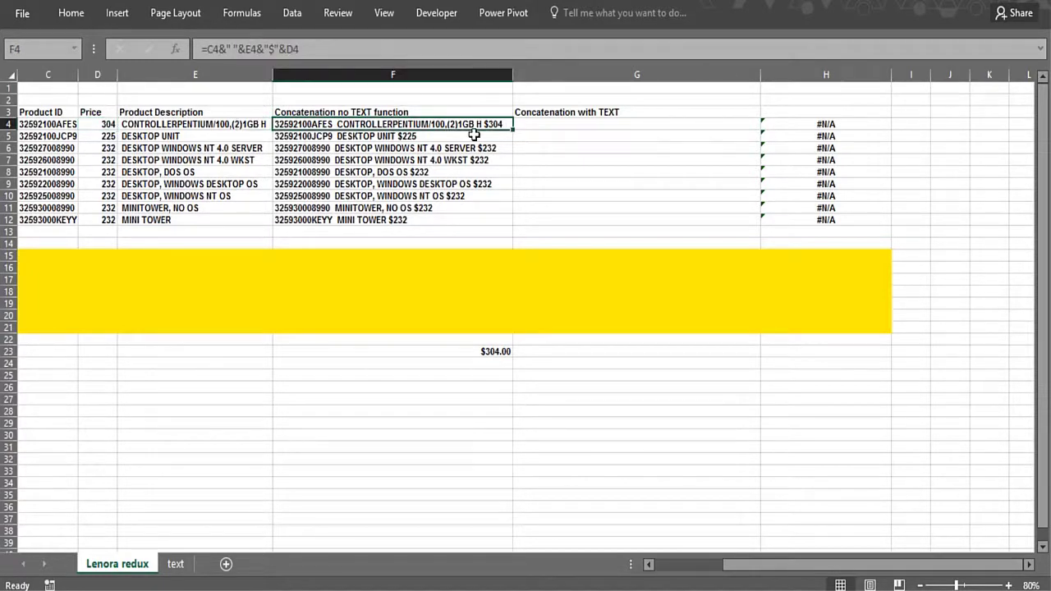
click(578, 129)
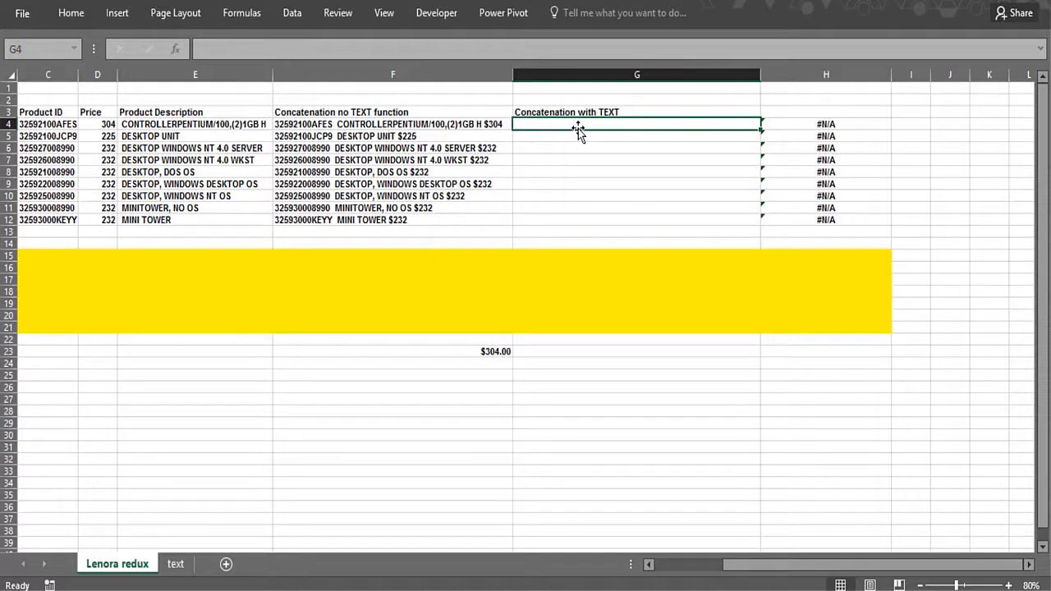
click(452, 125)
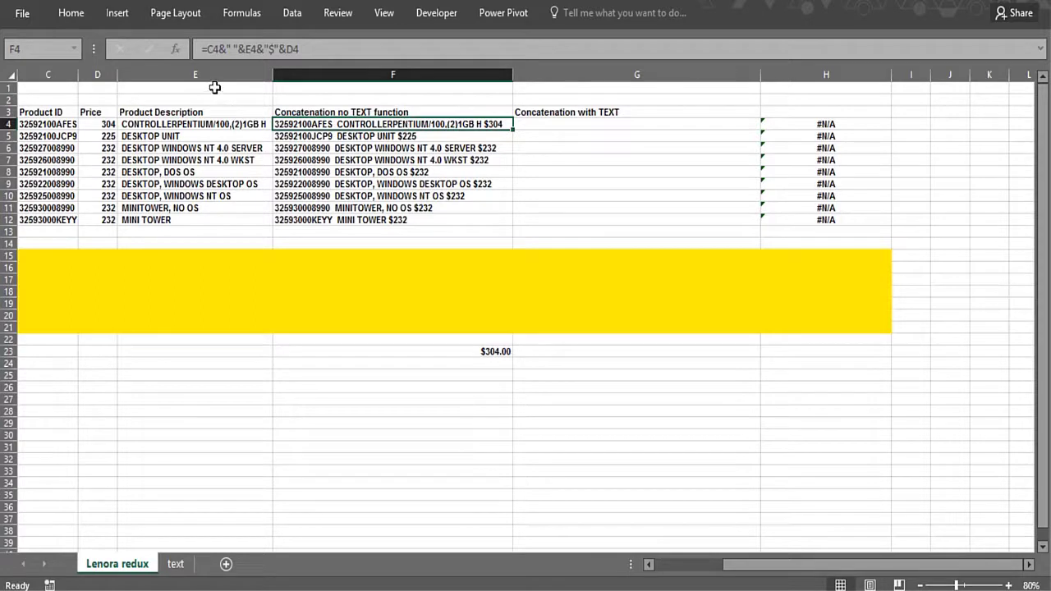
drag(205, 50, 349, 58)
key(ctrl+c)
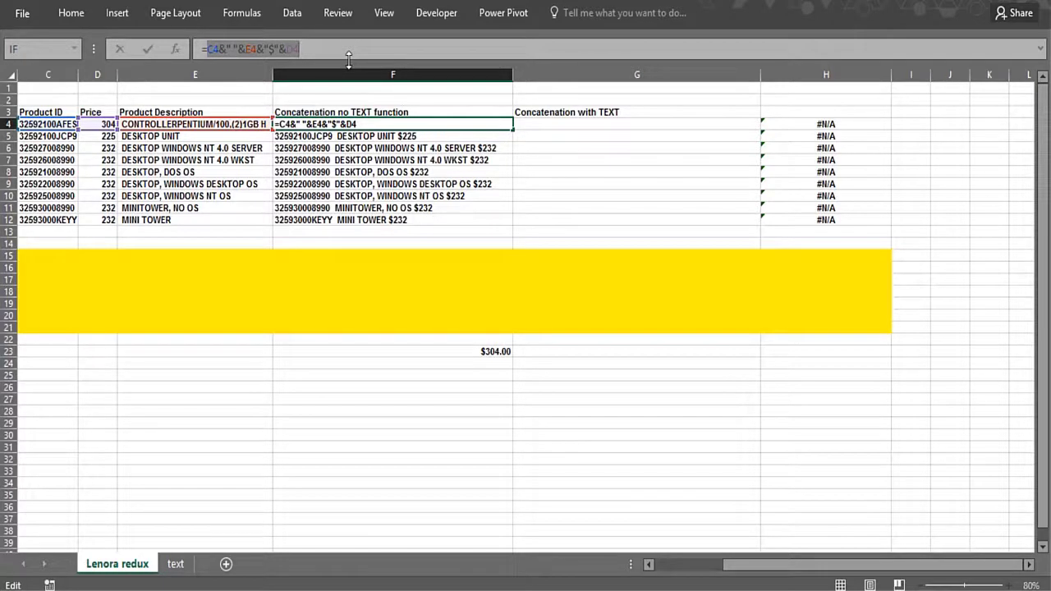
key(Escape)
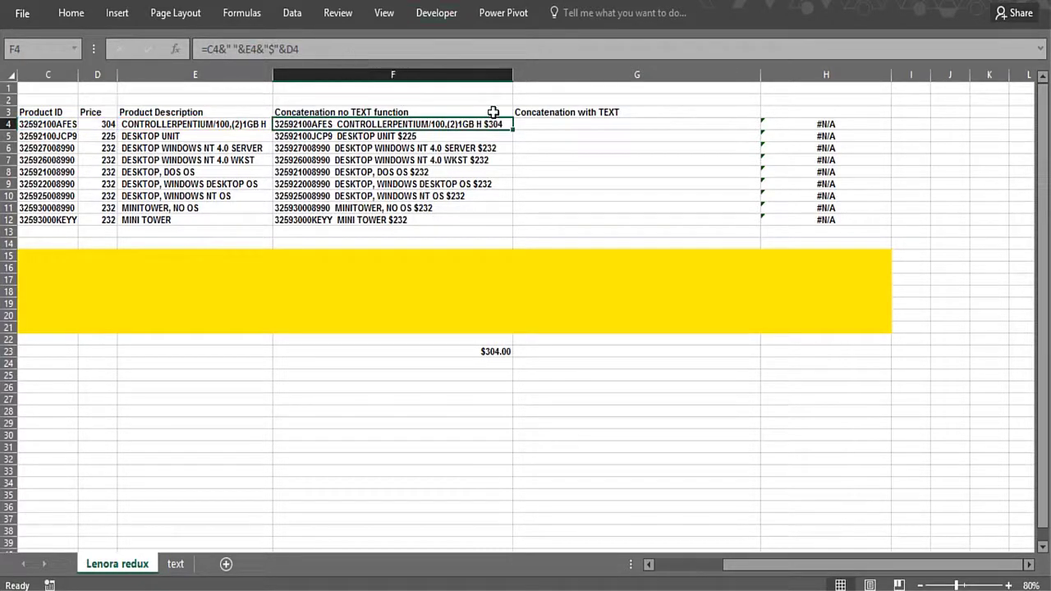
key(Down)
click(522, 122)
text(=)
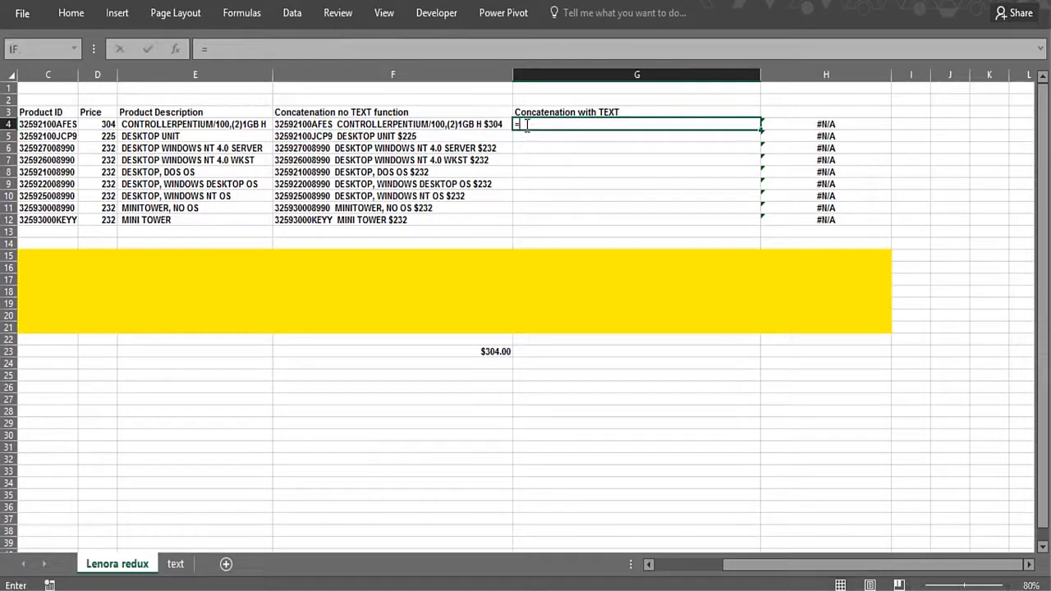
key(ctrl+v)
key(Return)
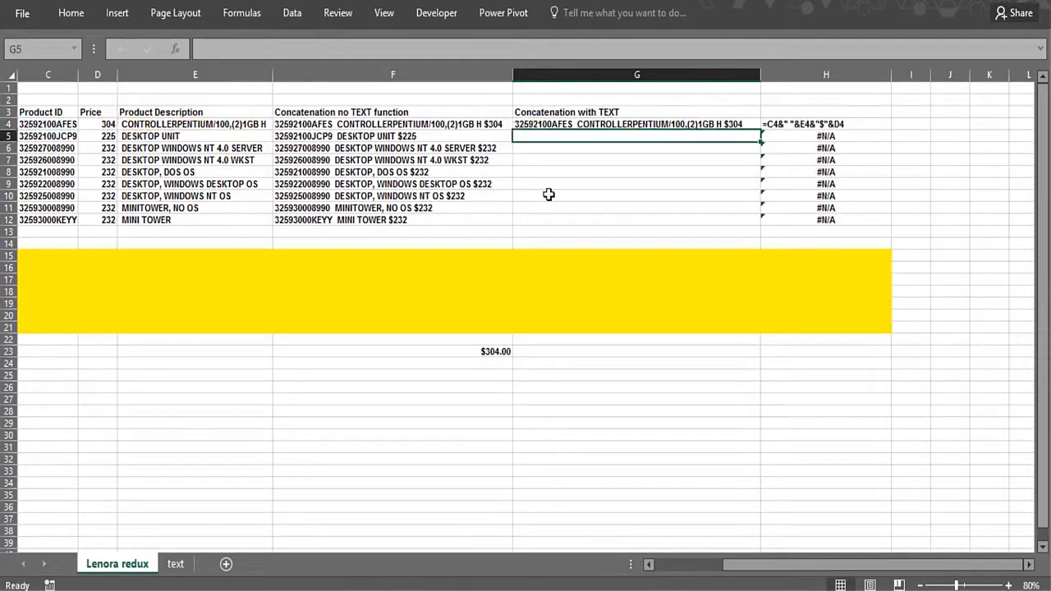
Look up the custom number format code of the currency amount in F23, leaving the cell's format as is.
click(463, 350)
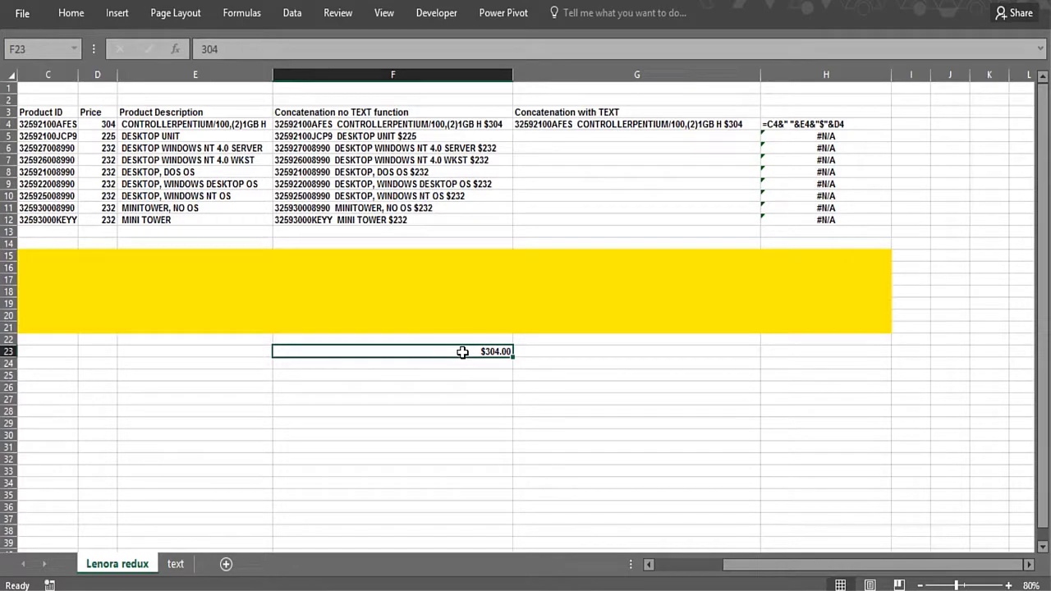
right_click(462, 351)
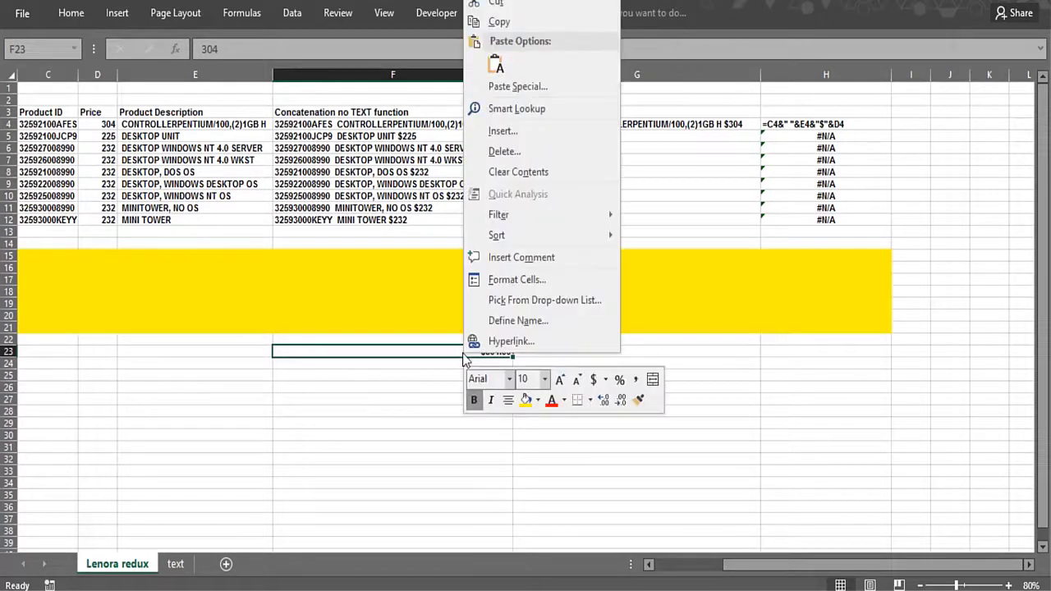
click(482, 284)
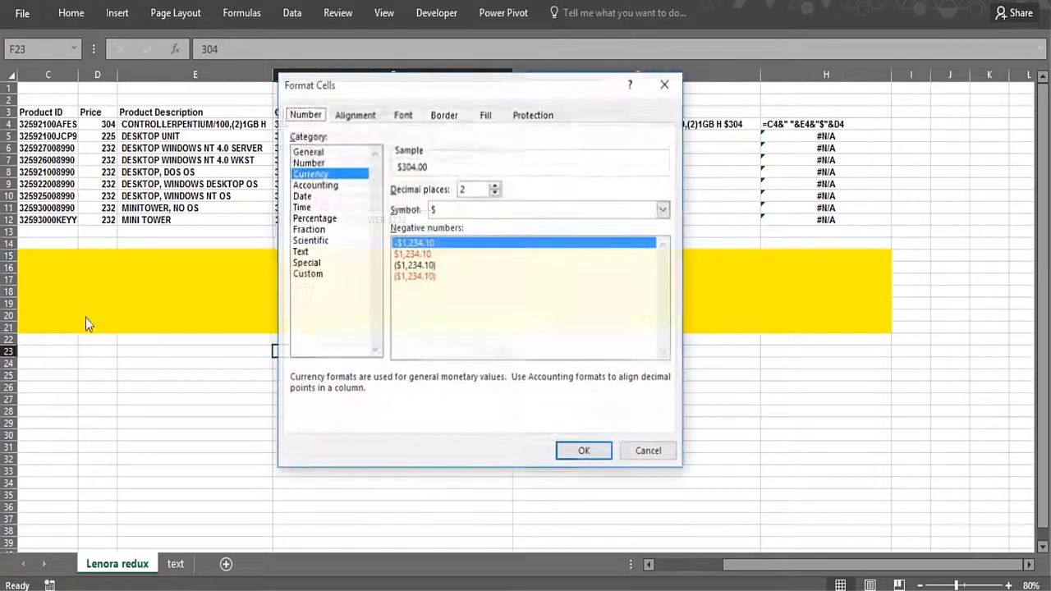
click(305, 274)
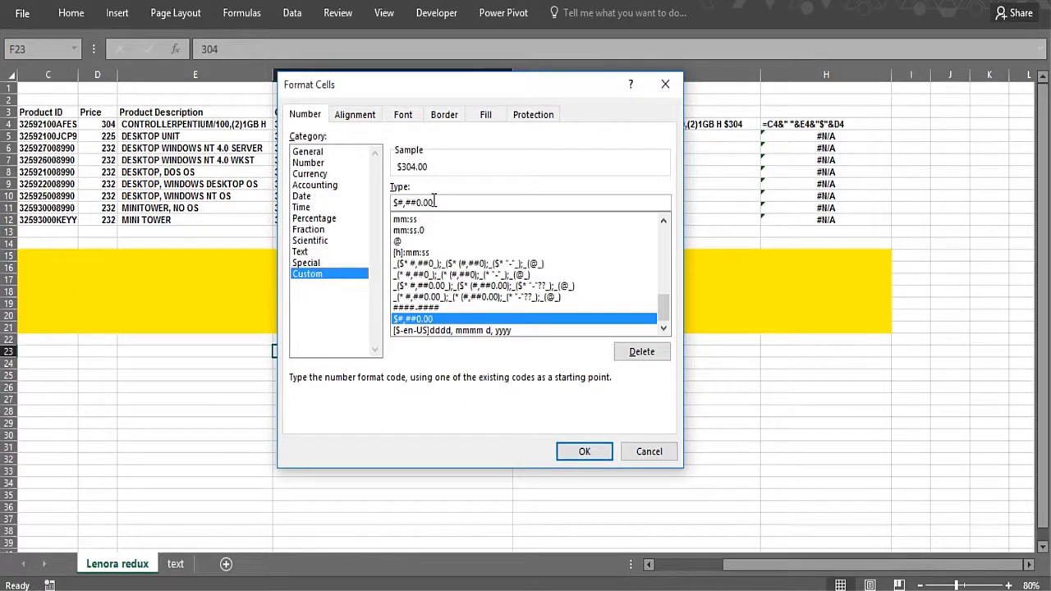
drag(434, 202, 342, 194)
click(665, 84)
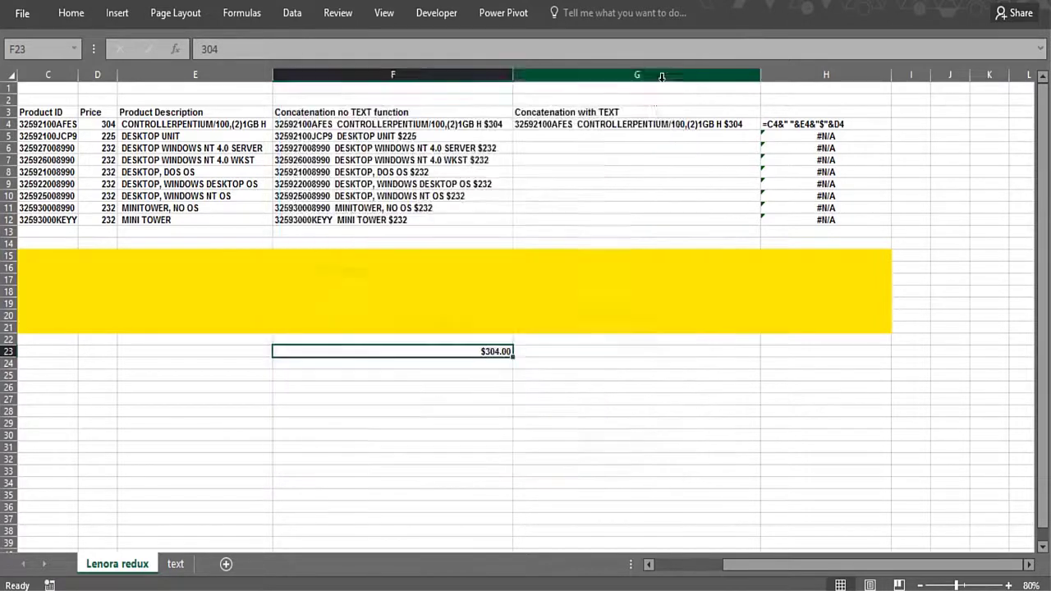
Wrap the price reference in G4's formula in a TEXT function, making it =C4&" "&E4&"$"&TEXT(D4,"$#,##0.00").
click(665, 124)
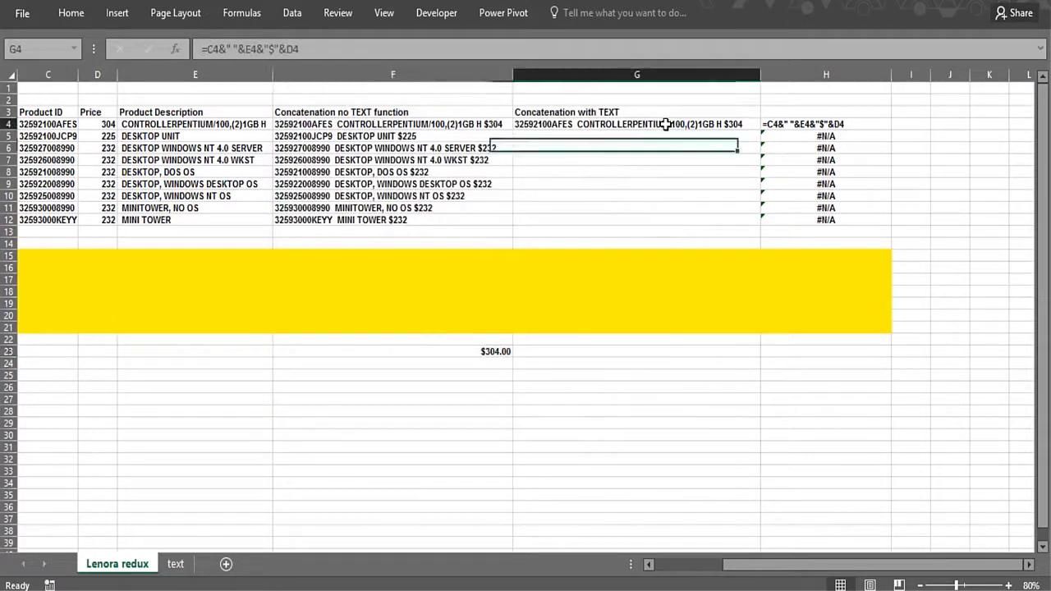
click(287, 49)
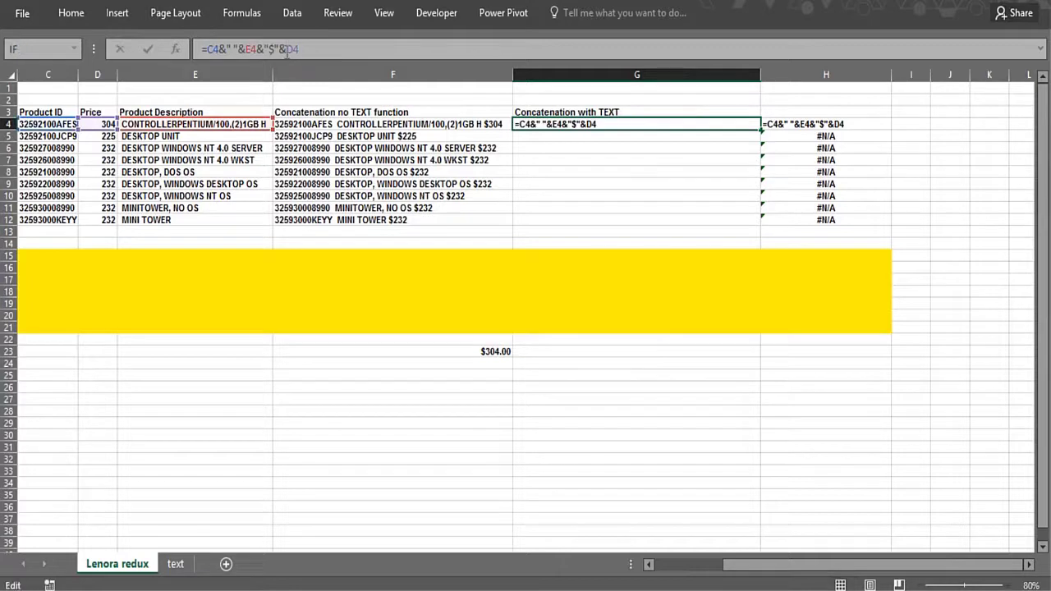
text(text(D4)
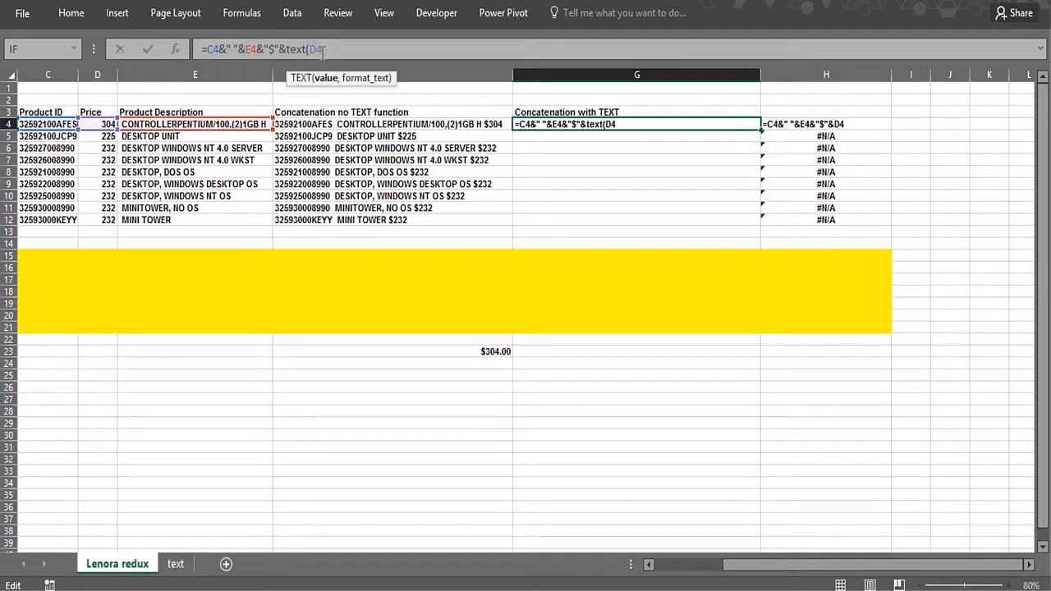
text(,"$#,##0.00)
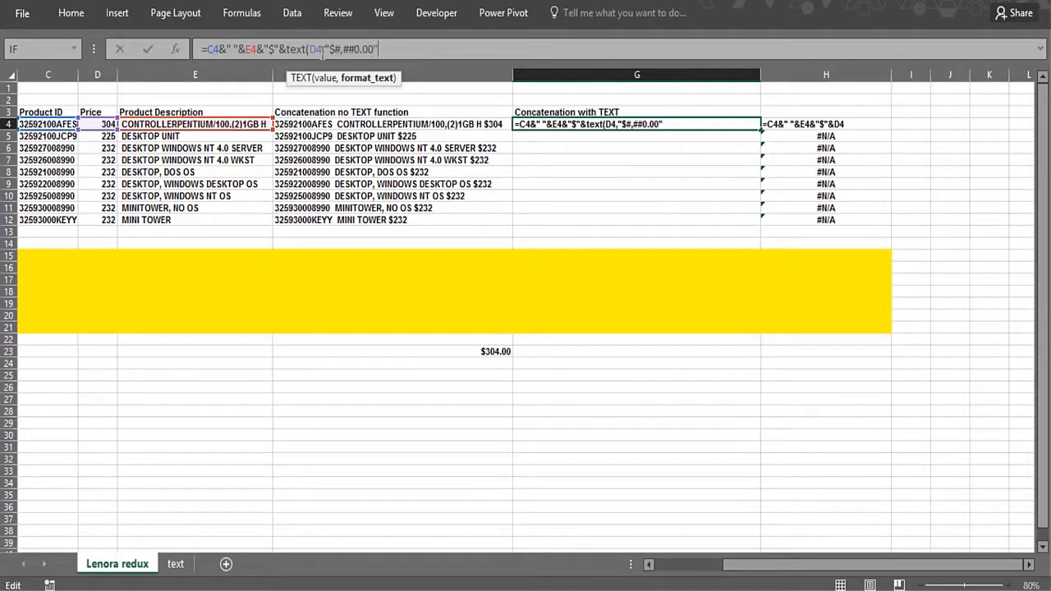
key(Return)
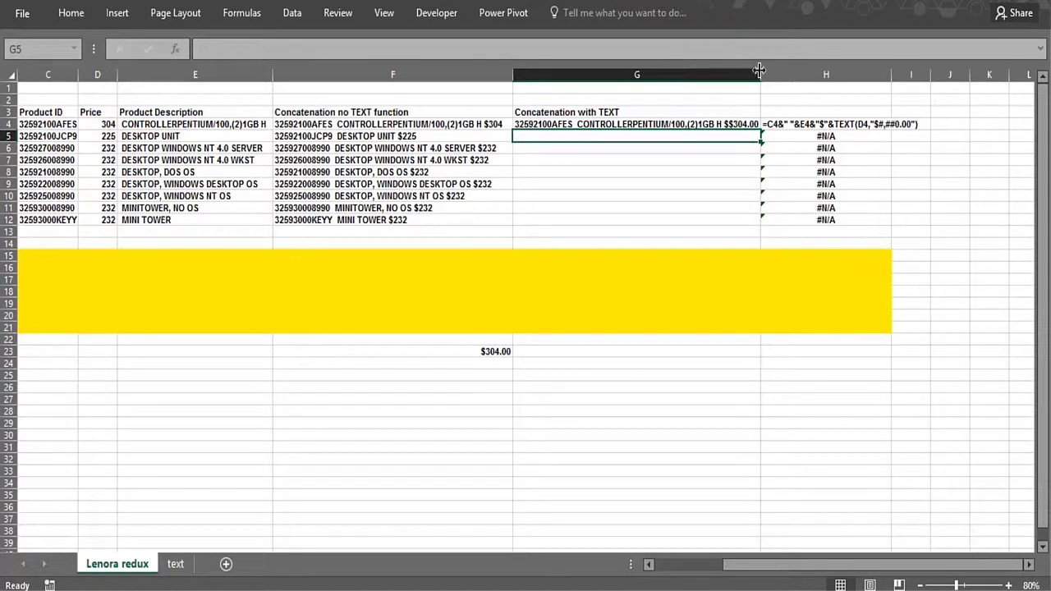
Widen column G slightly and fill the G4 formula down to G12.
drag(761, 75, 769, 75)
click(763, 124)
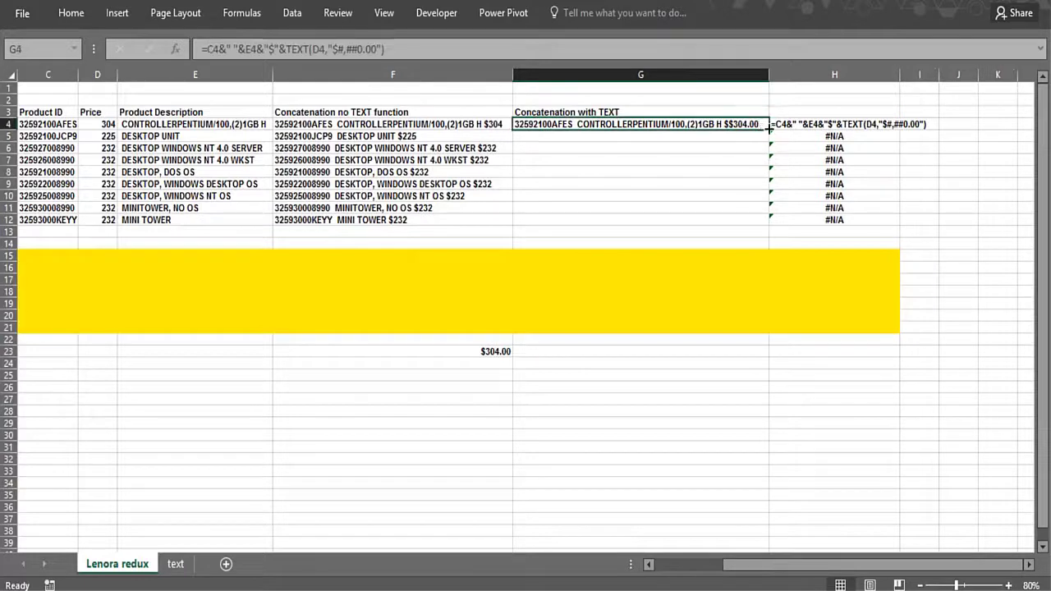
drag(769, 129, 741, 219)
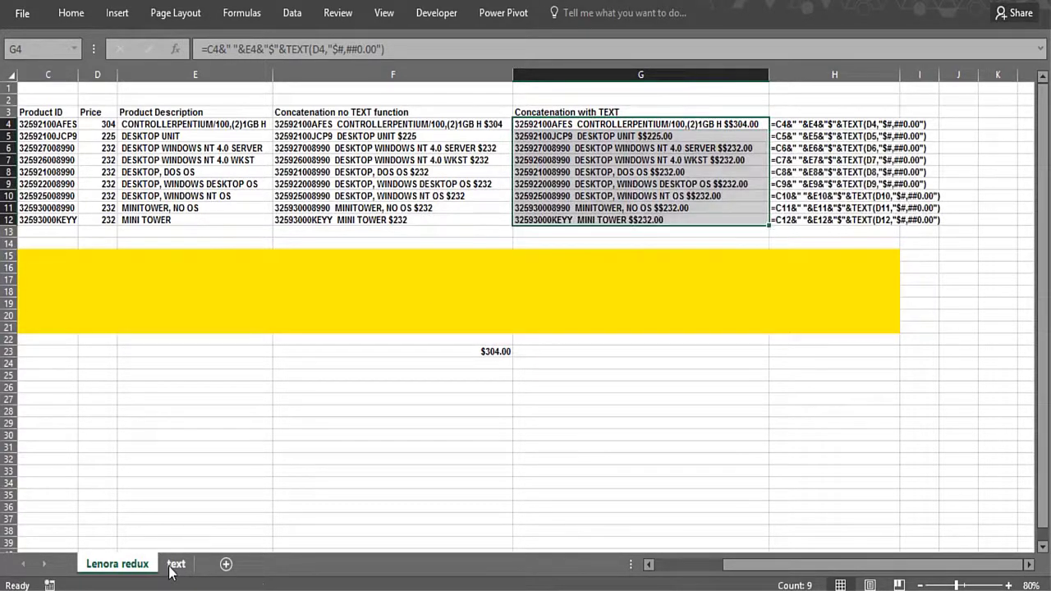
Switch to the text worksheet and review the salary in I9 and the concatenated sentence in J9.
click(174, 565)
click(579, 221)
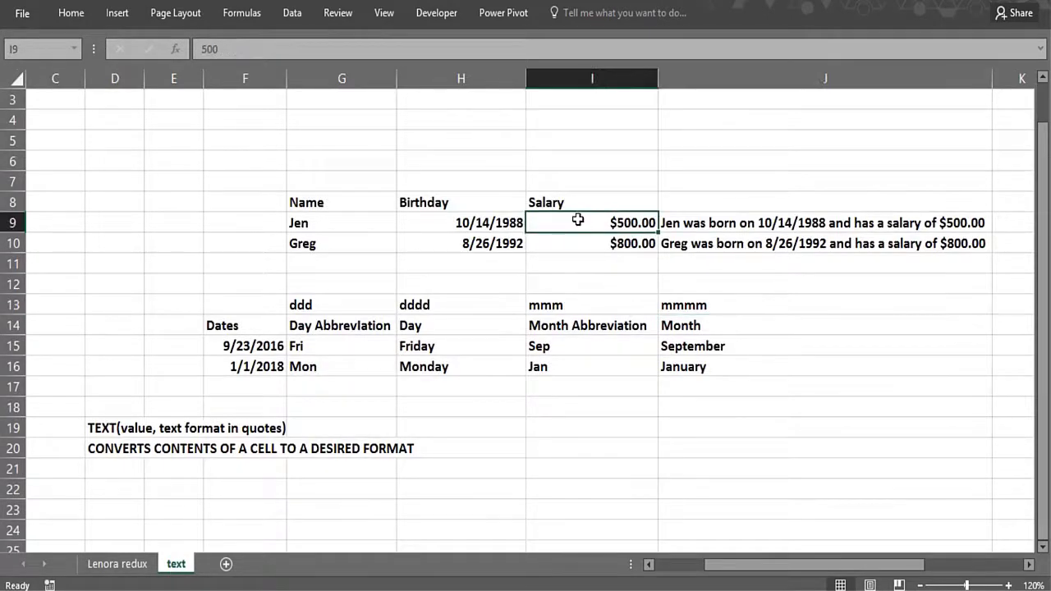
click(770, 230)
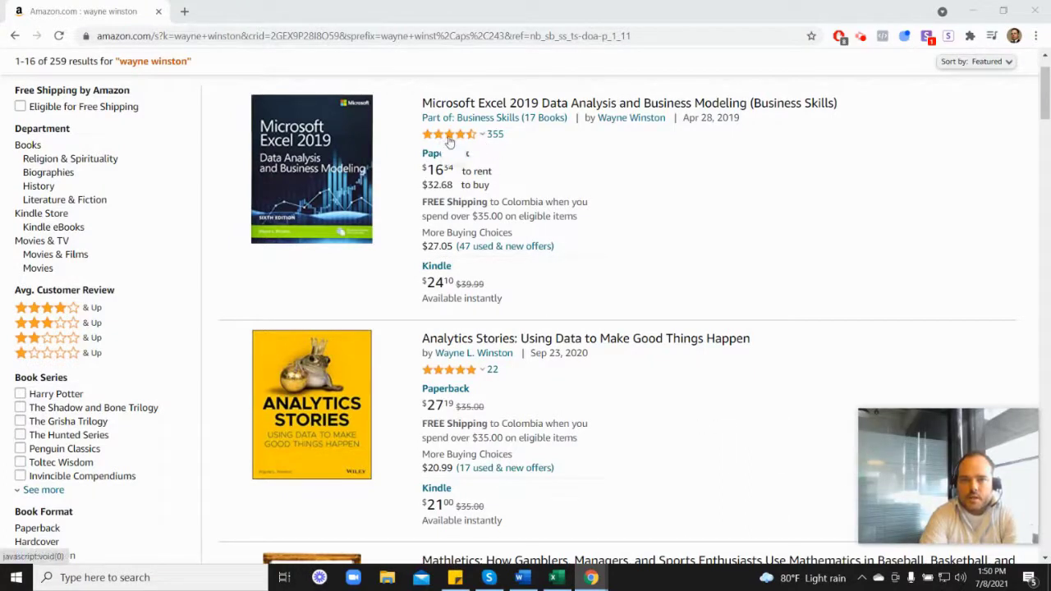
Browse the Amazon search results for Wayne Winston's books, from the Excel 2019 title to Marketing Analytics and back up.
mouse_move(450, 141)
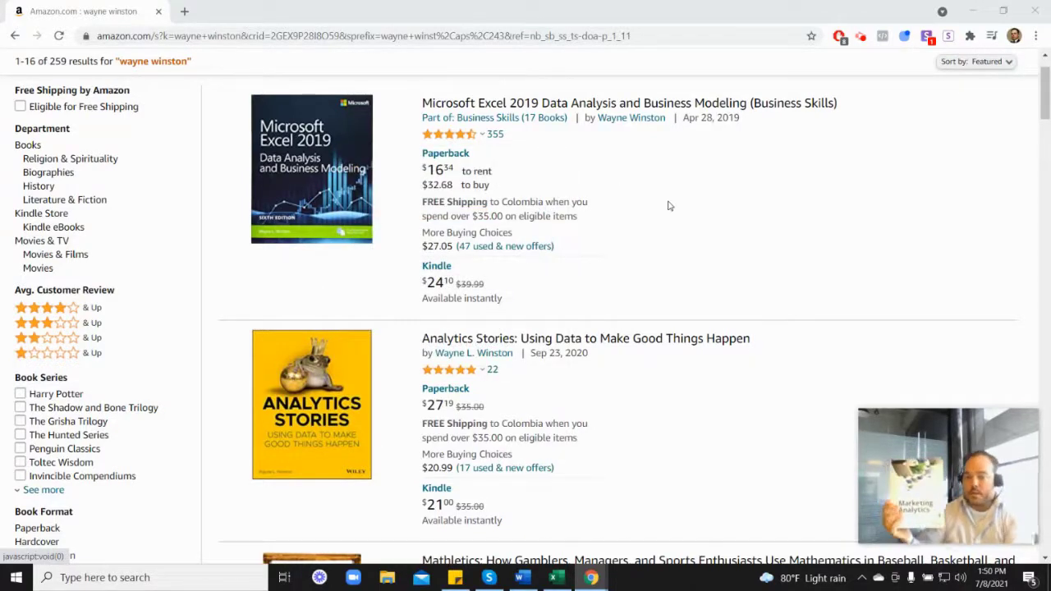
scroll(899, 336, down, 7)
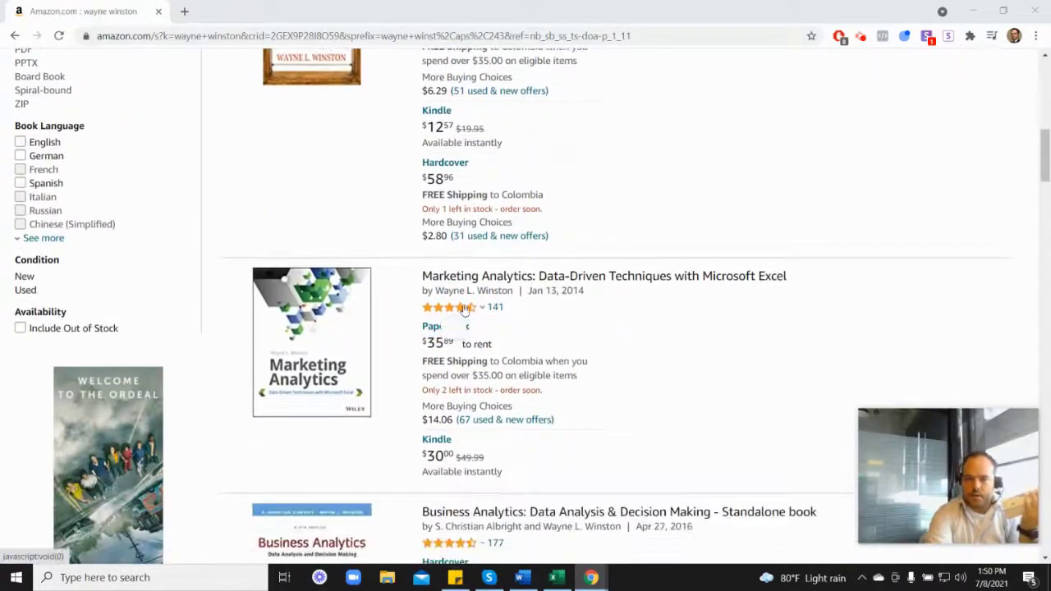
scroll(610, 312, up, 5)
scroll(611, 312, up, 1)
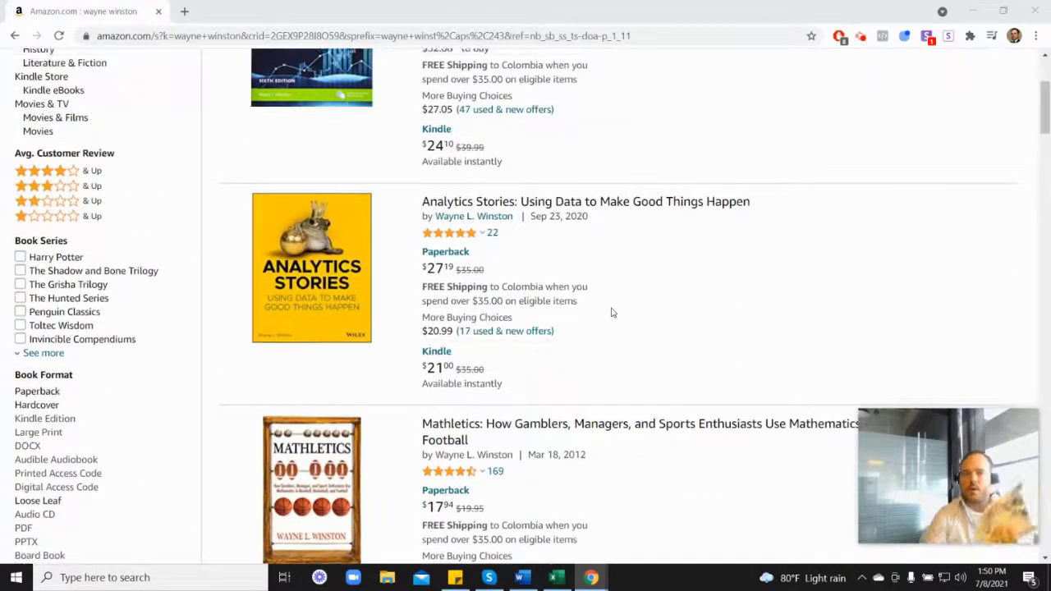